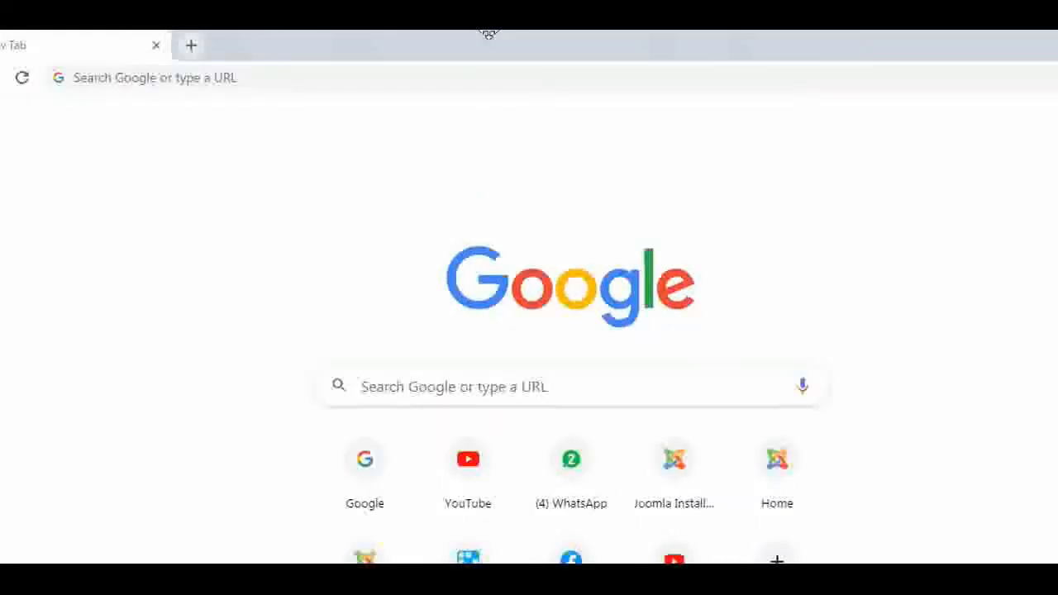
Open the recent tokoonline text file in Notepad and show the hidden notification area icons.
key("super")
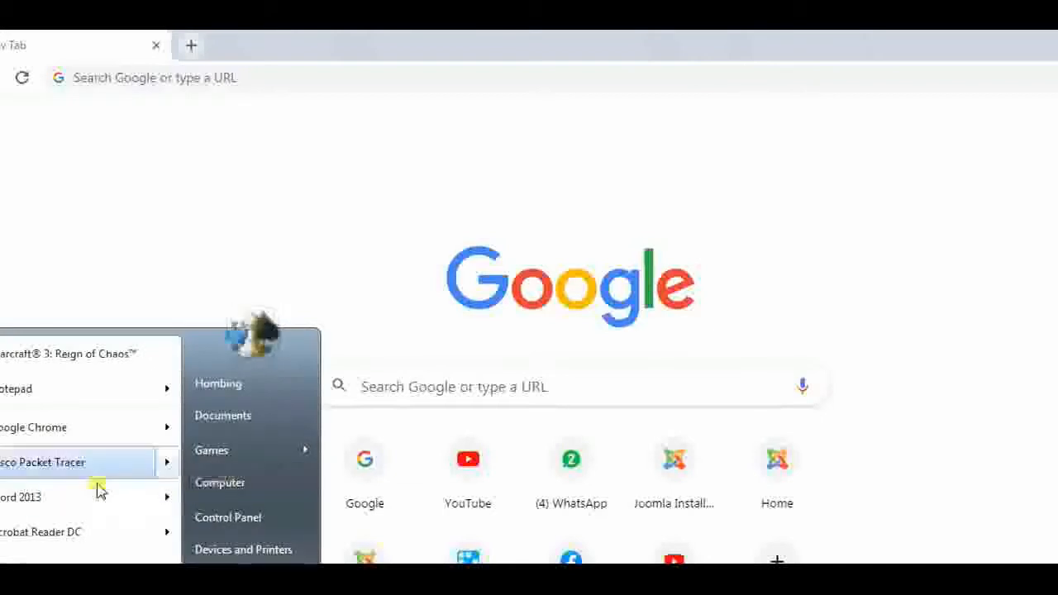
mouse_move(165, 396)
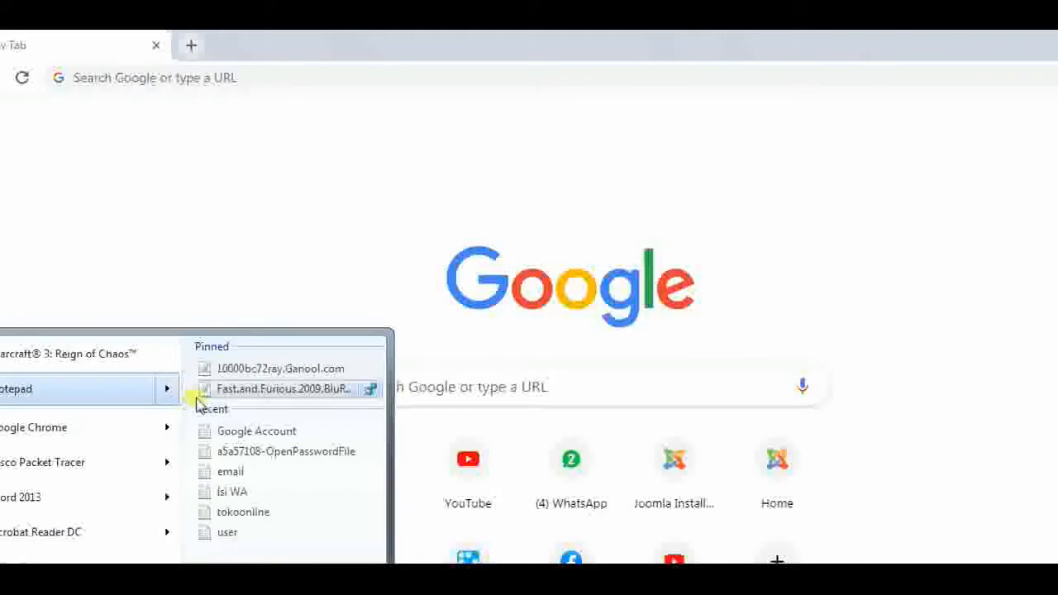
left_click(232, 512)
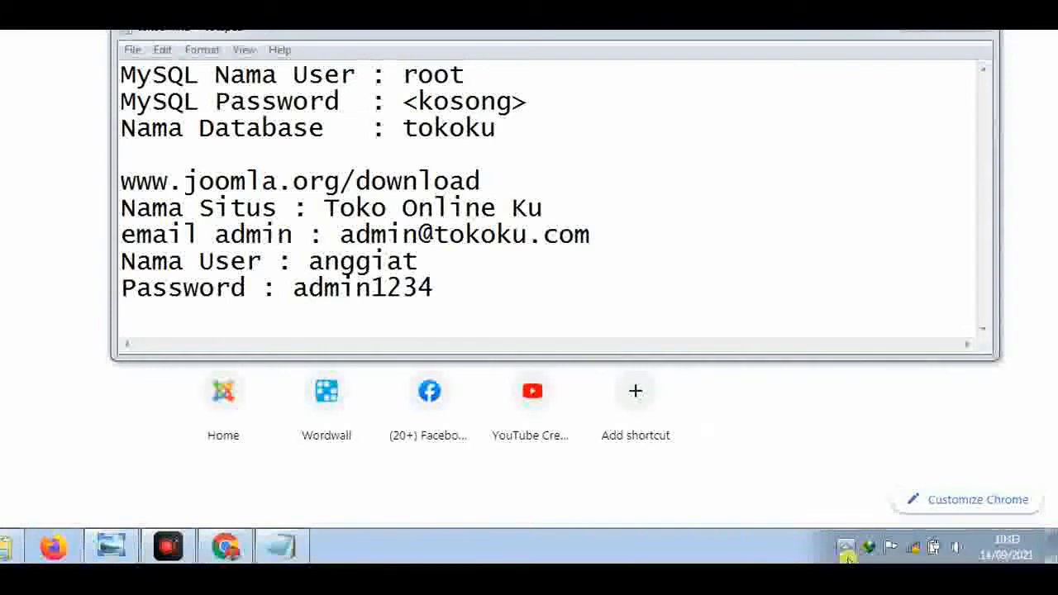
left_click(845, 549)
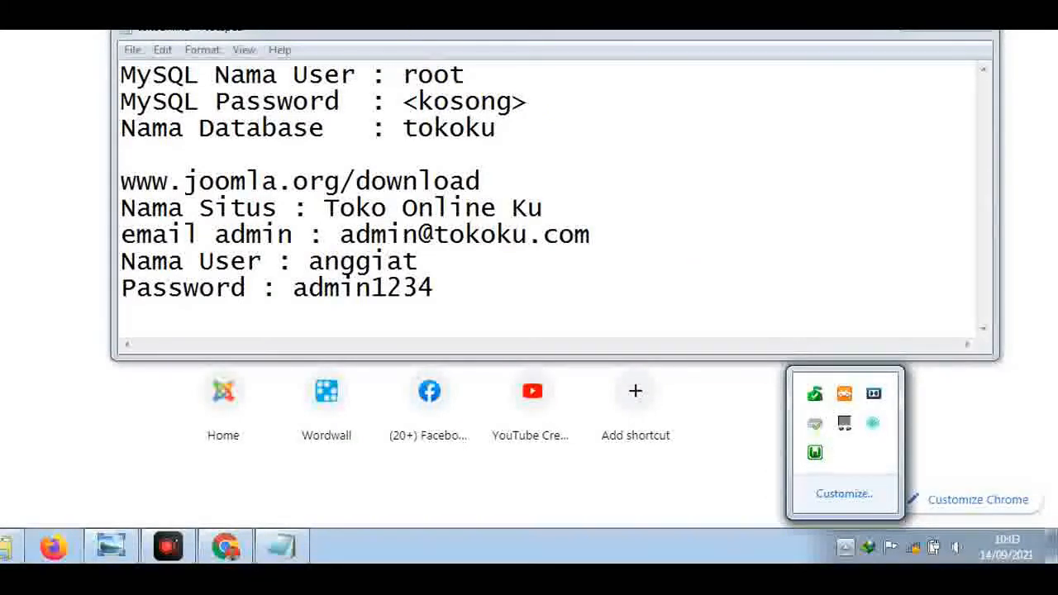
Switch to the Chrome window and load the site at localhost/tokoku.
left_click(45, 37)
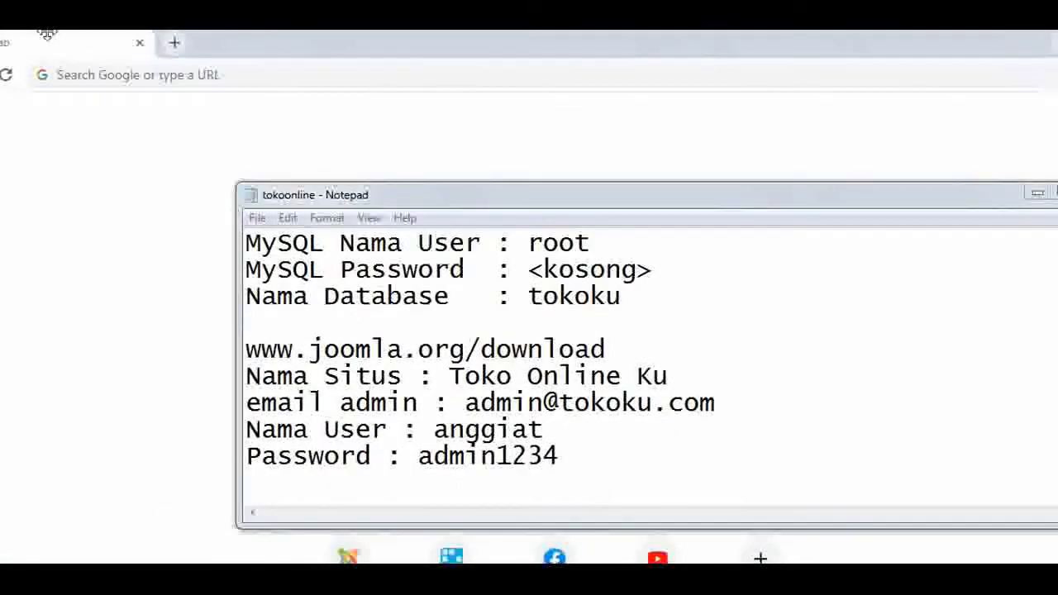
left_click(46, 77)
left_click(66, 76)
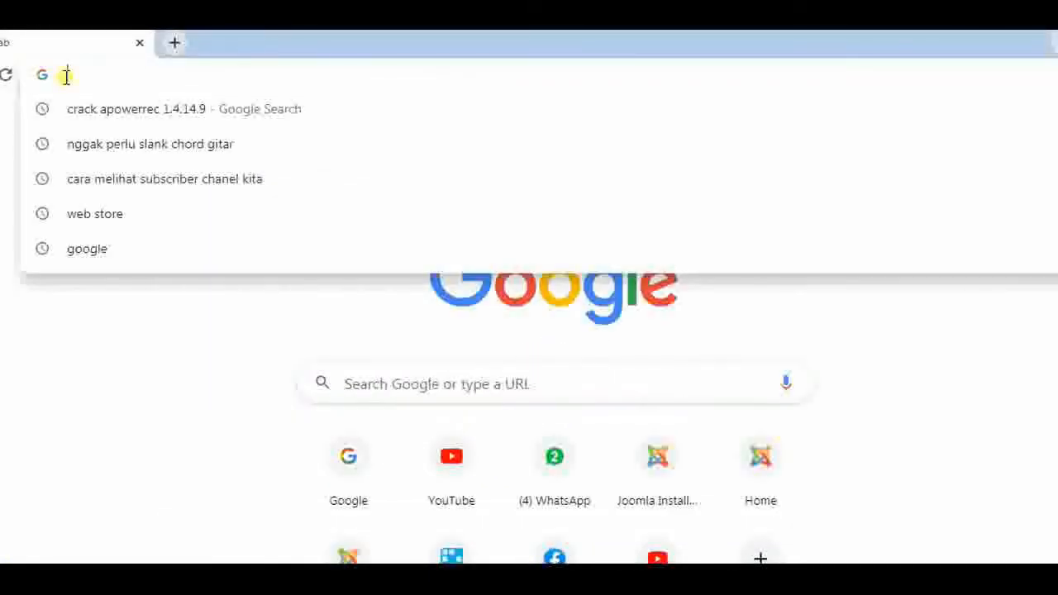
type("localhost/tokoku")
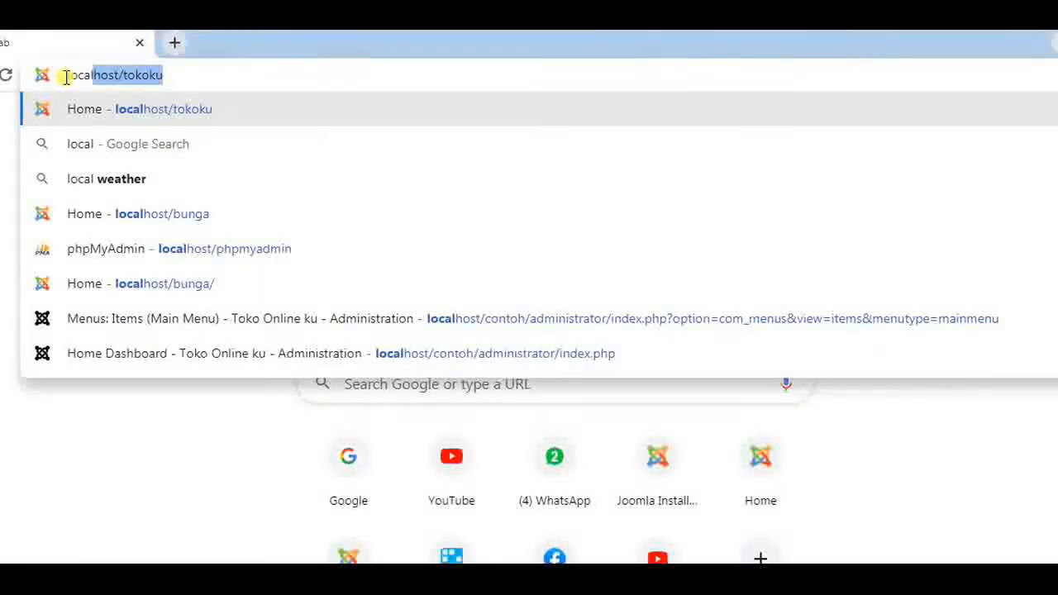
key("Right")
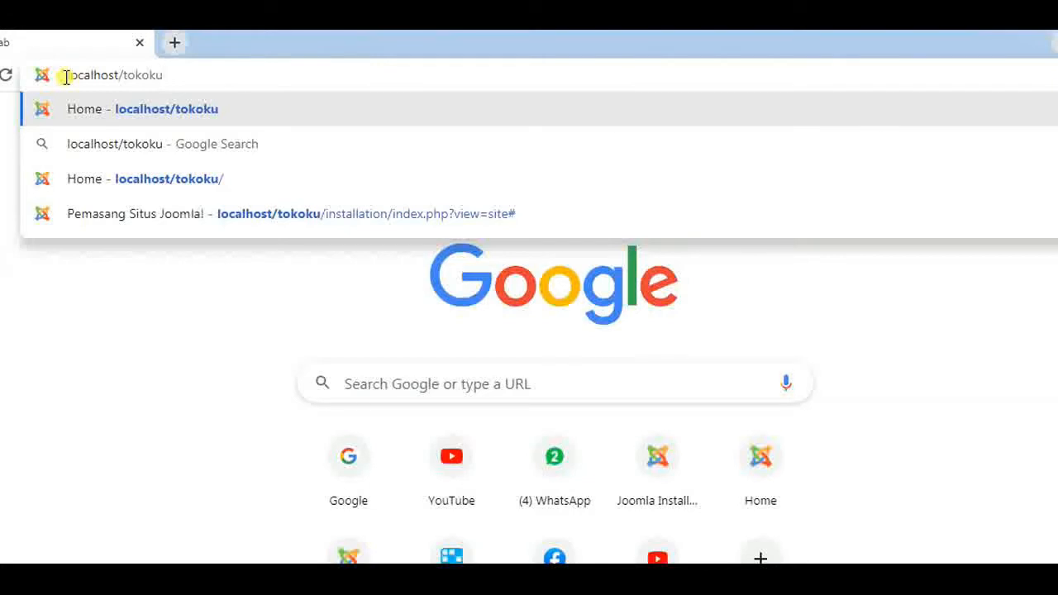
key("Return")
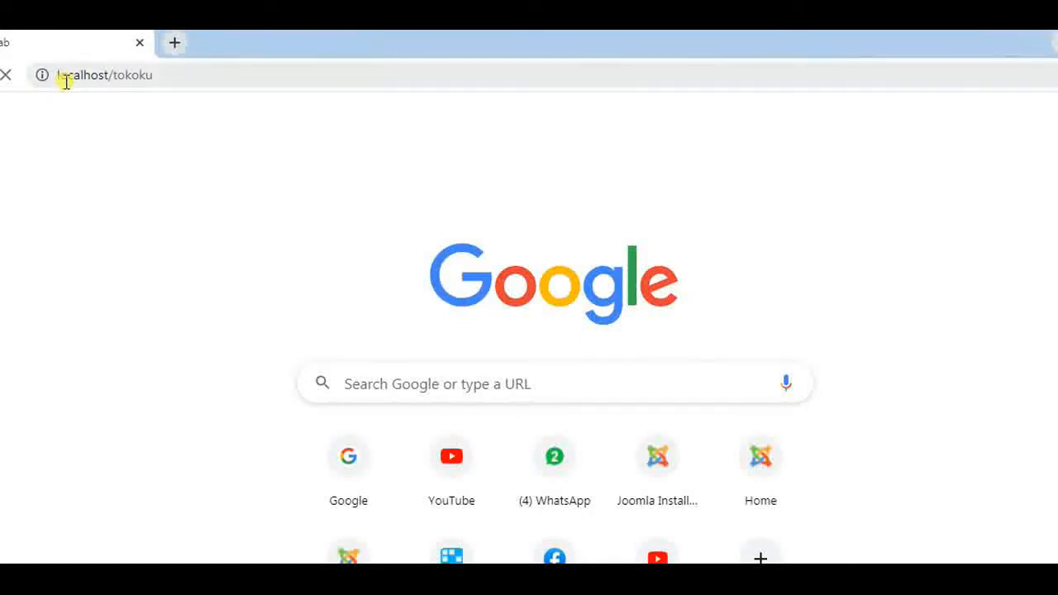
Highlight the user name and password lines in the tokoonline notes and open localhost/tokoku/administrator/ in the browser.
left_click_drag(32, 31, 32, 33)
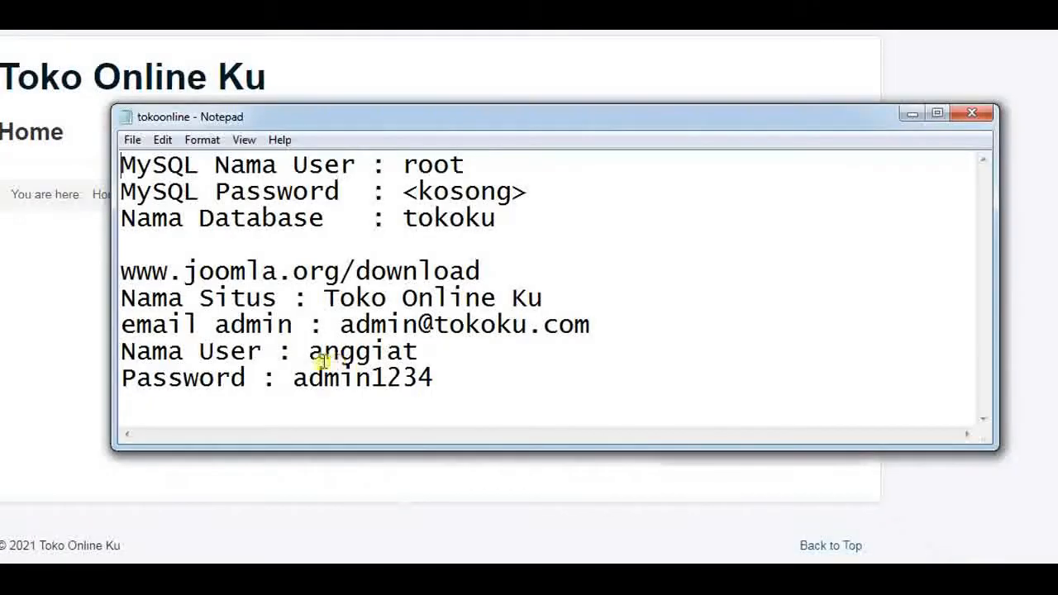
left_click_drag(121, 353, 452, 386)
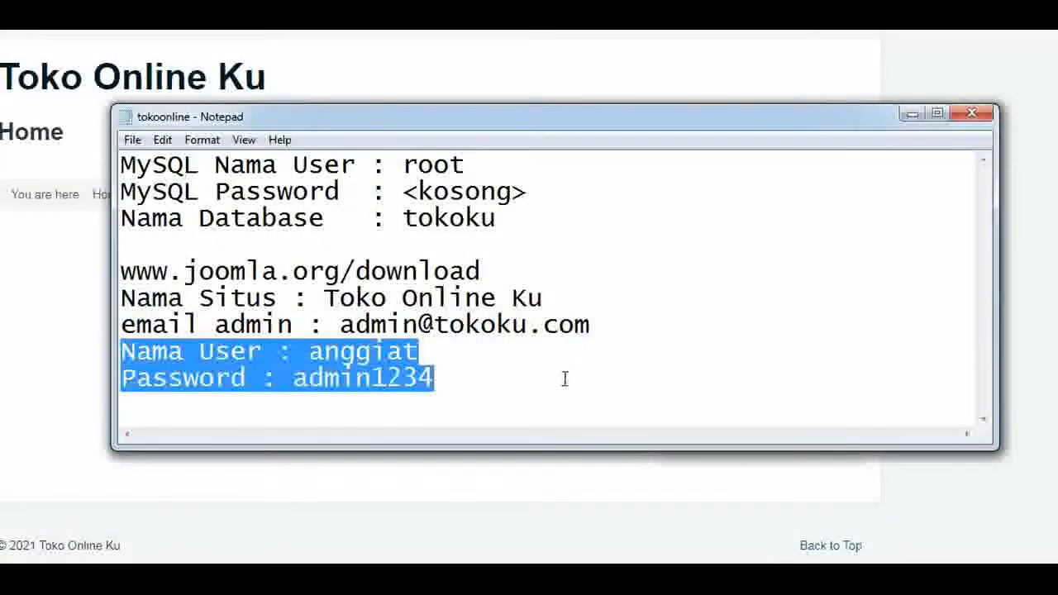
left_click(569, 64)
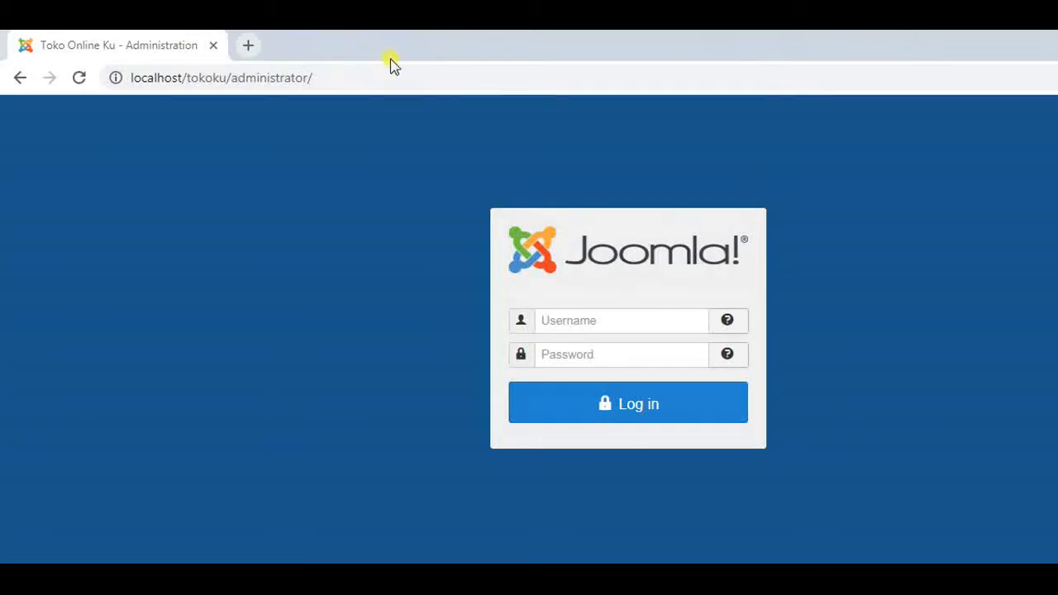
Fill in the administrator's username and password on the Joomla login form.
left_click(545, 325)
left_click(544, 326)
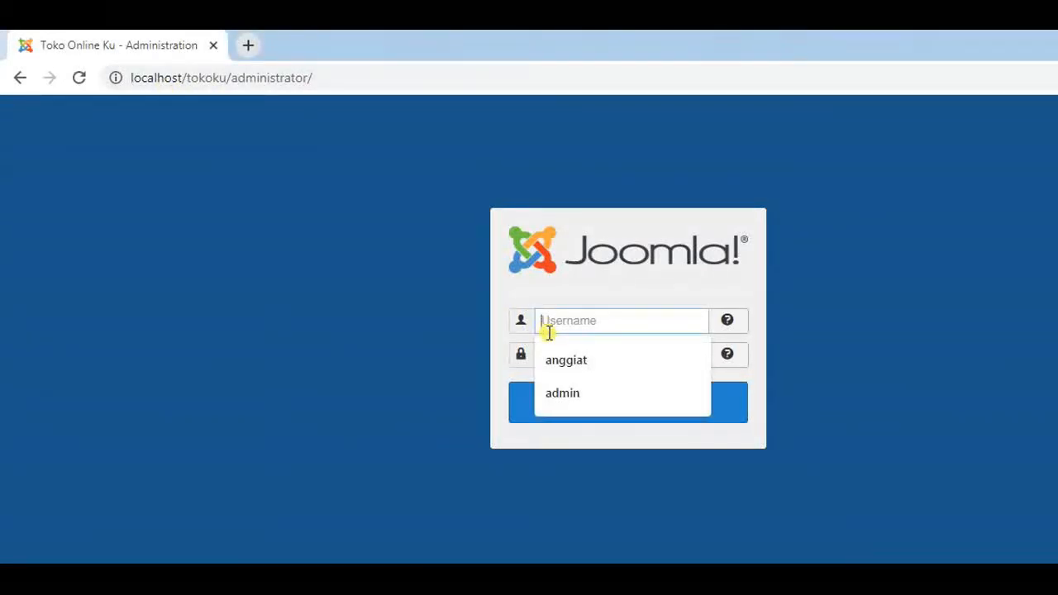
left_click(562, 362)
left_click(563, 357)
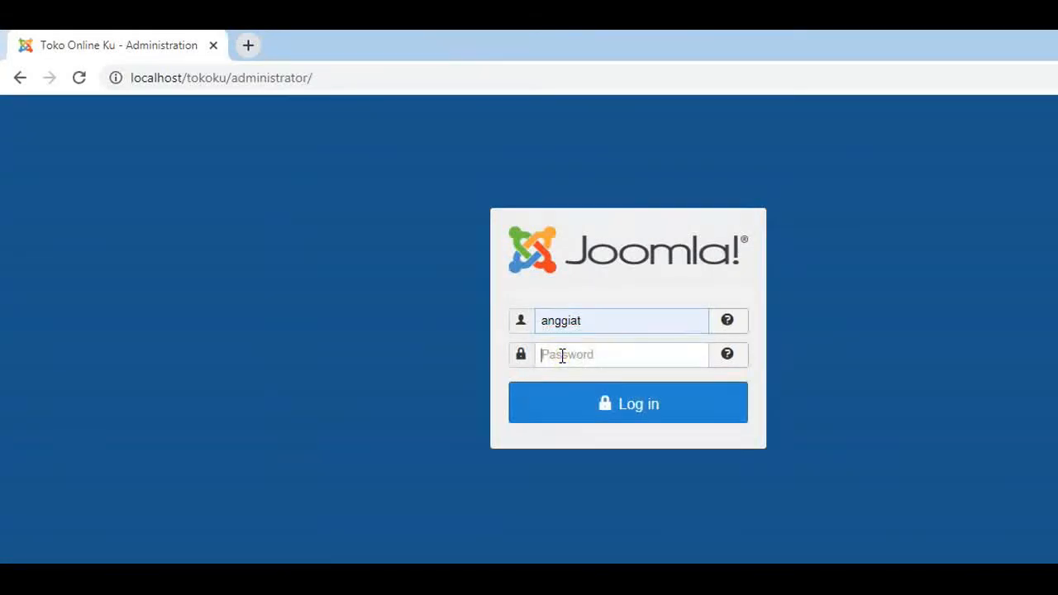
type("••")
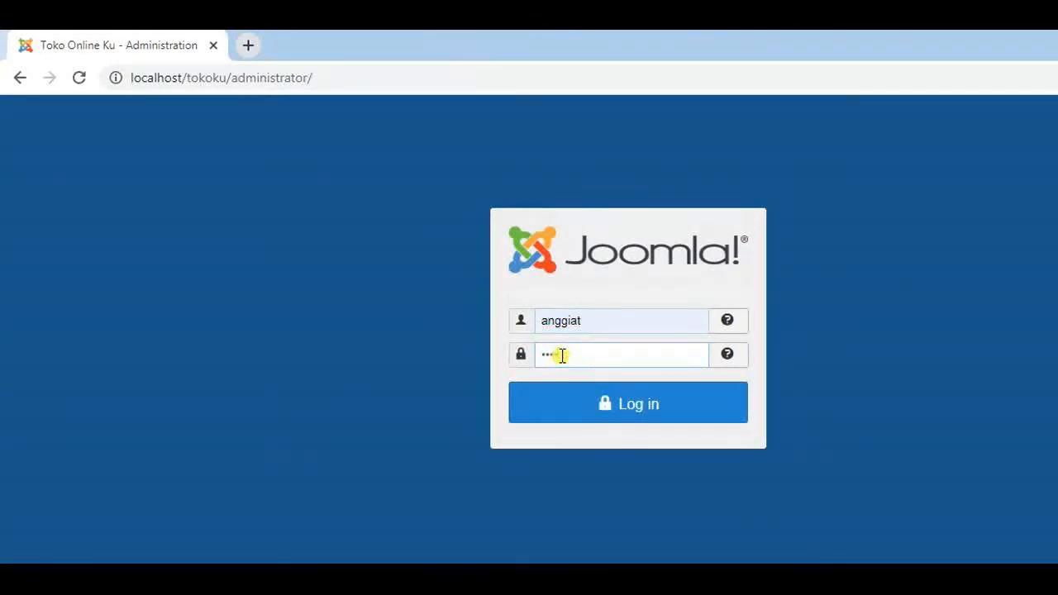
type("•••")
Switch to the tokoonline notes in Notepad and copy the administrator password.
key("alt+Tab")
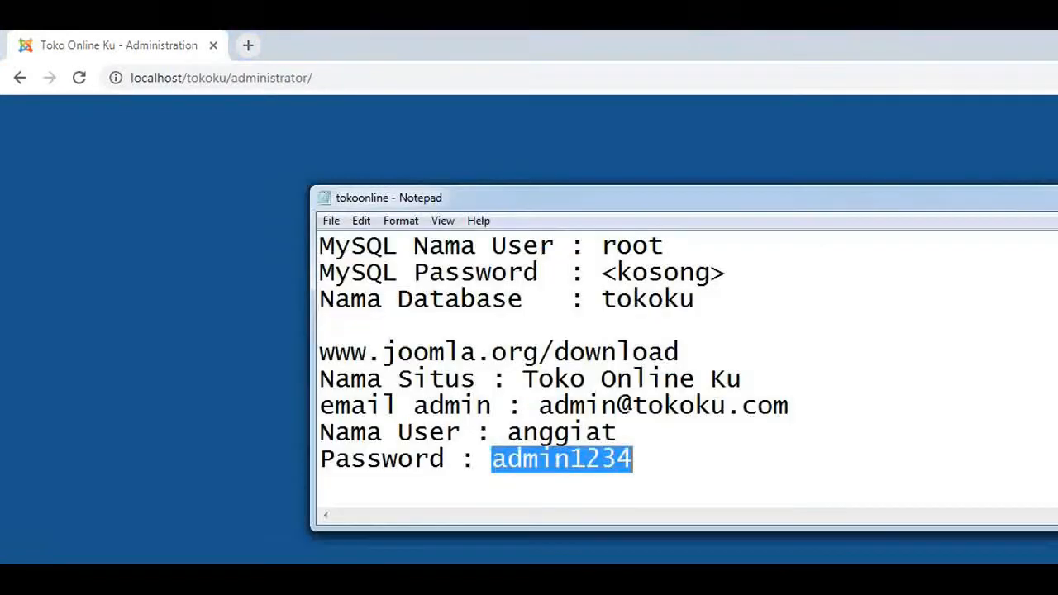
left_click(582, 460)
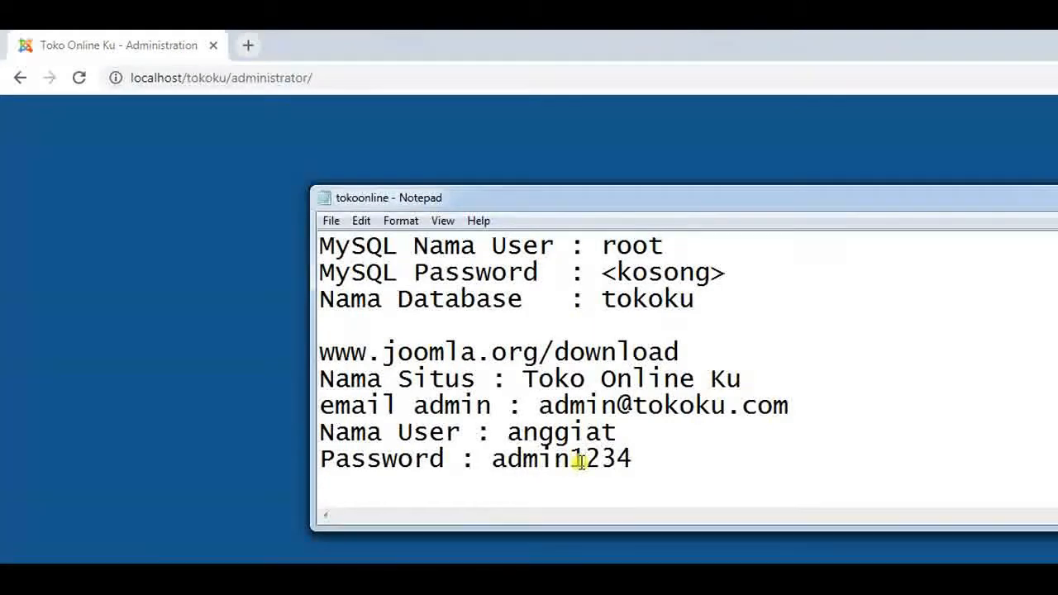
double_click(579, 460)
right_click(581, 460)
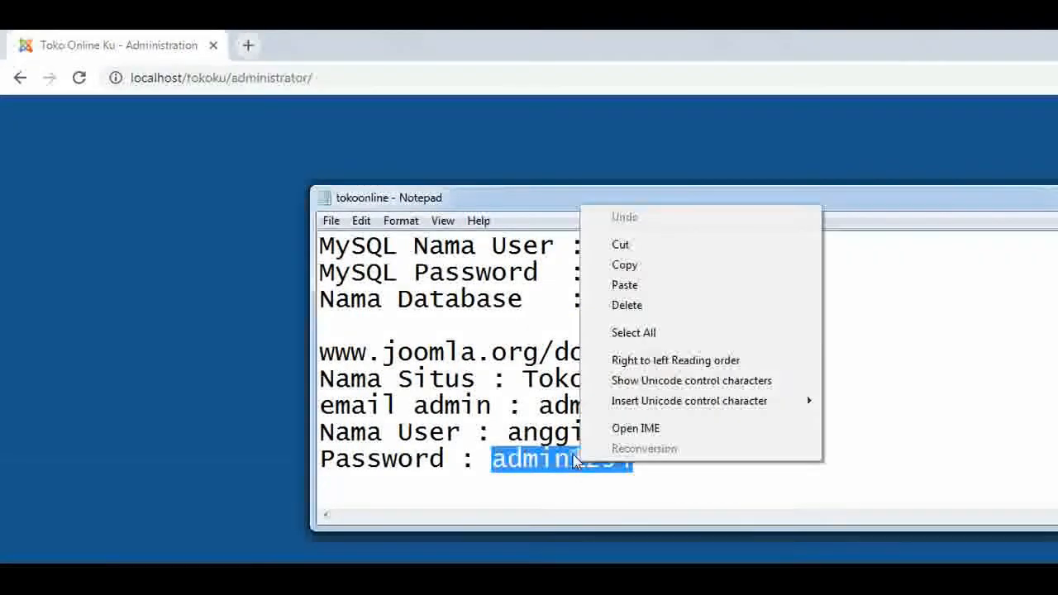
left_click(626, 266)
Return to the Joomla login form, replace the entered password with the copied administrator password and log in.
key("alt+Tab")
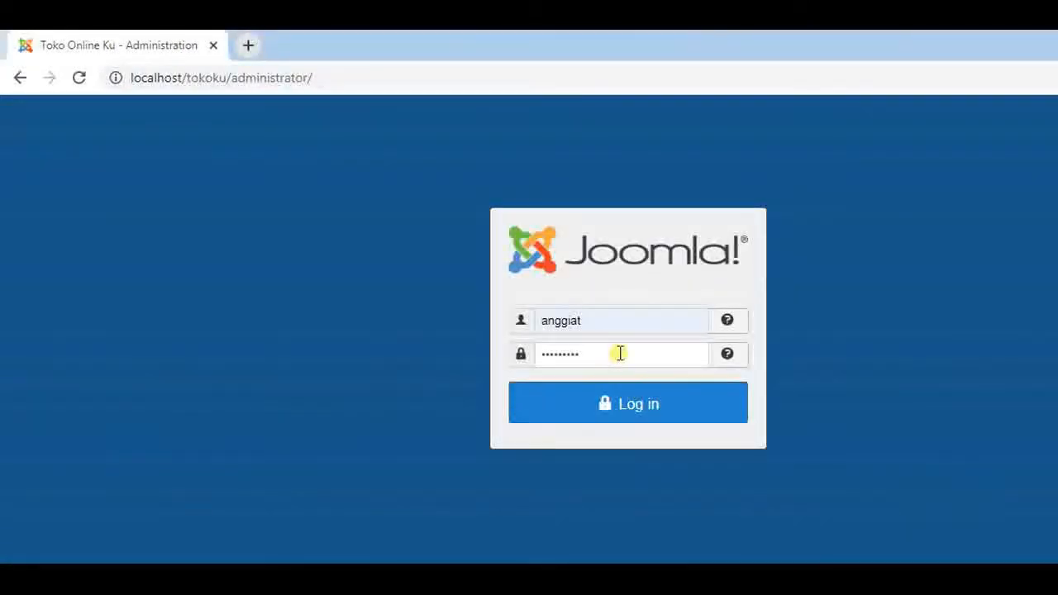
left_click_drag(619, 354, 480, 352)
right_click(558, 355)
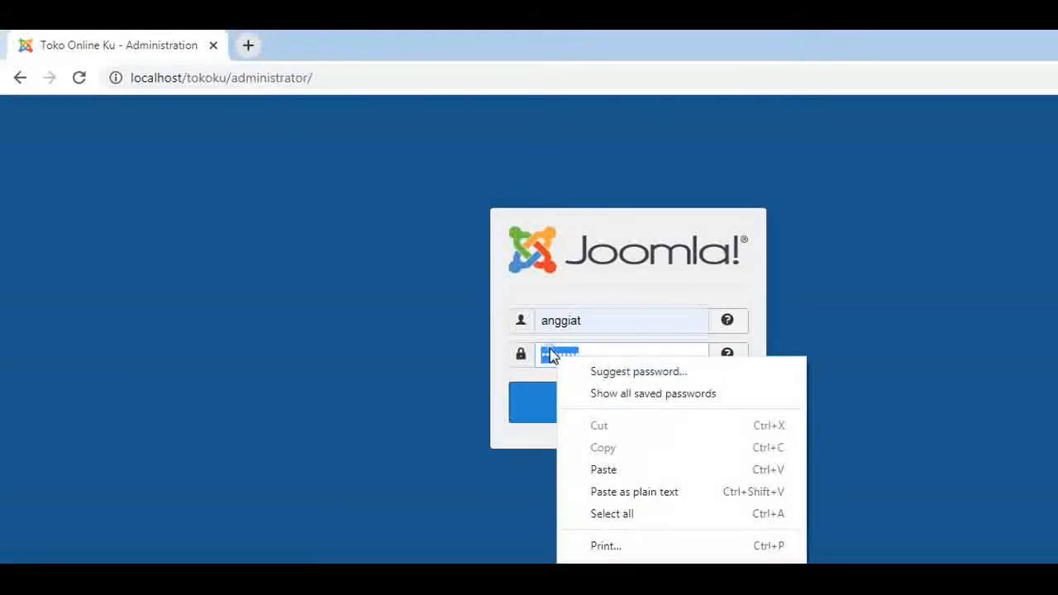
left_click(596, 471)
left_click(583, 407)
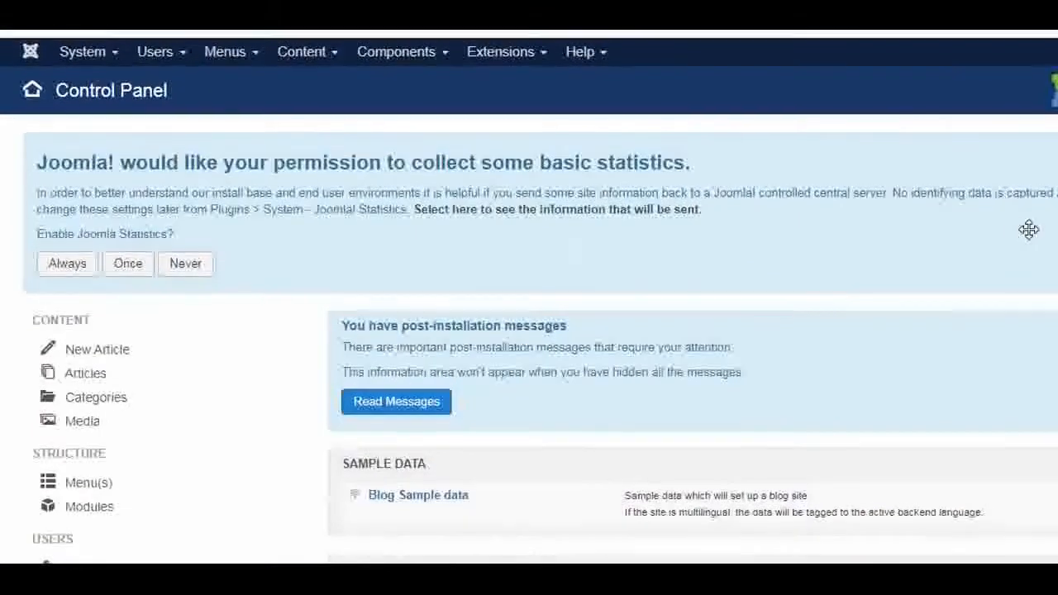
Switch to Windows Explorer and open Belajar > Joomla 3.4.8 > Joomla 3.8.4 (Sudah Lengkap) on drive Data (D:).
left_click(1019, 221)
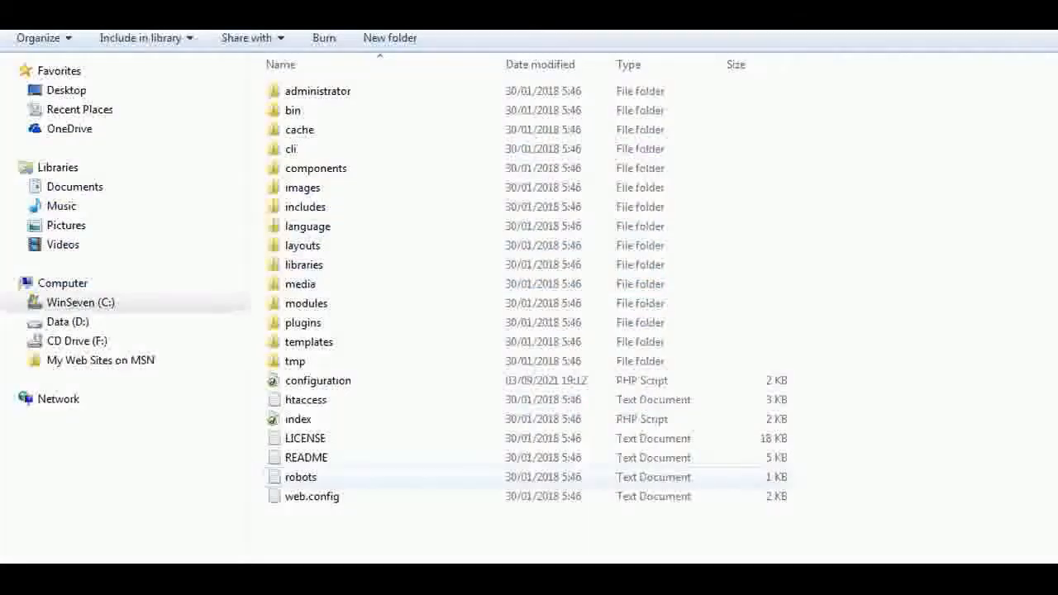
left_click(83, 322)
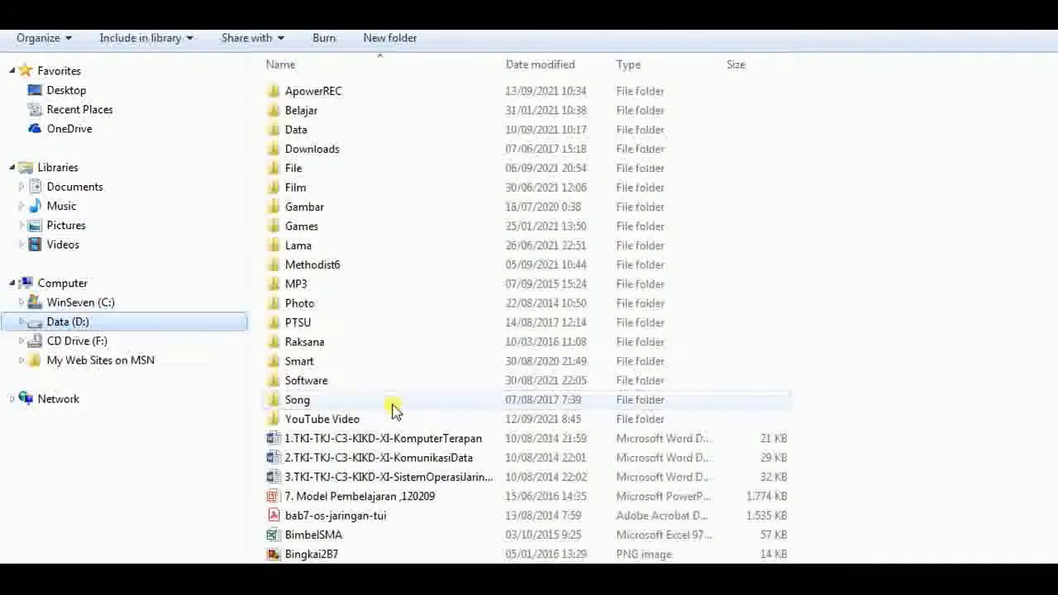
double_click(322, 112)
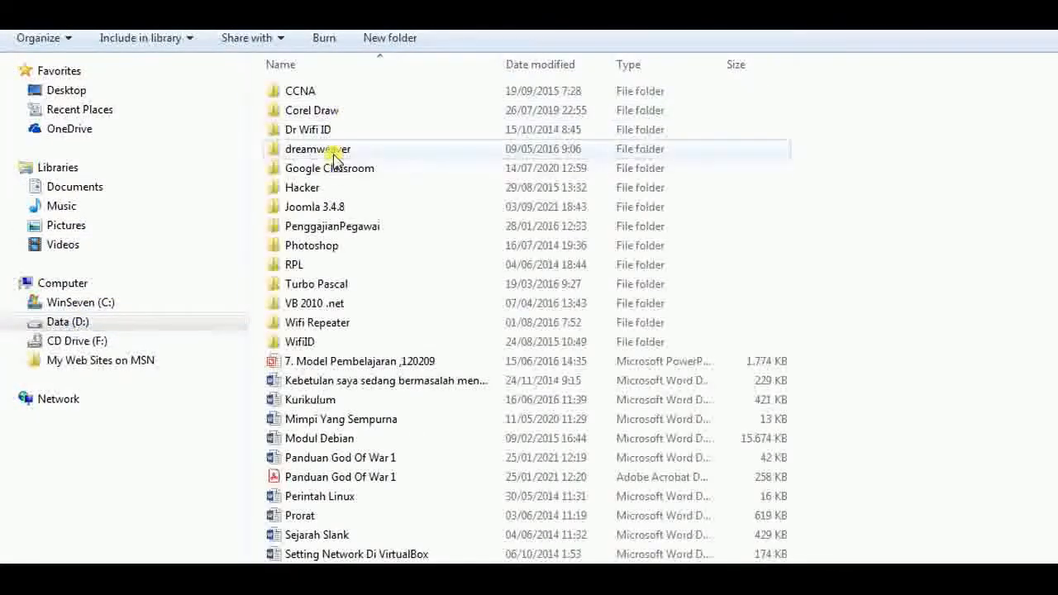
left_click(329, 212)
double_click(329, 212)
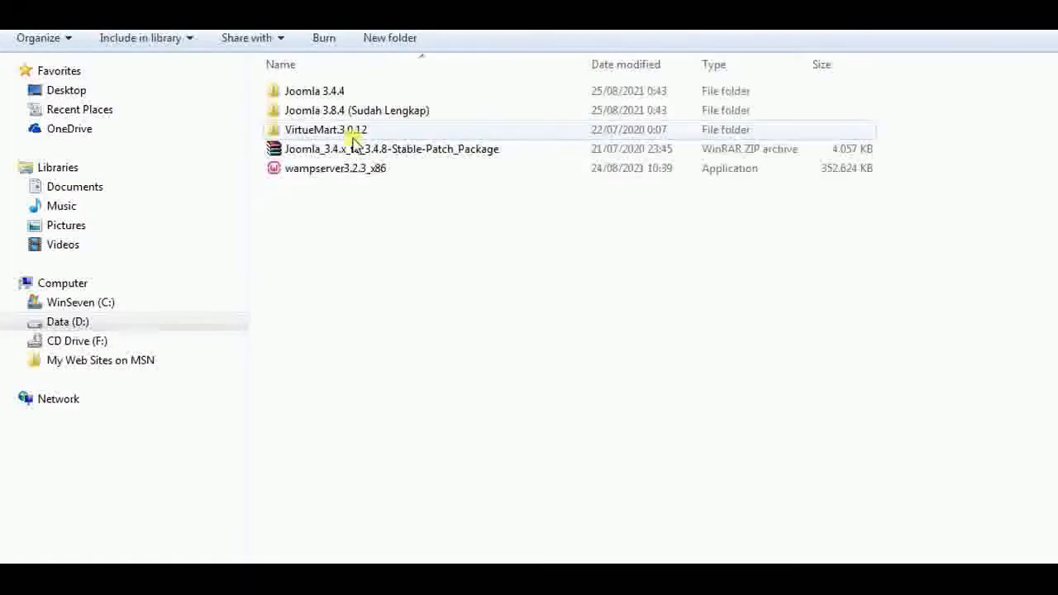
left_click(329, 115)
double_click(329, 116)
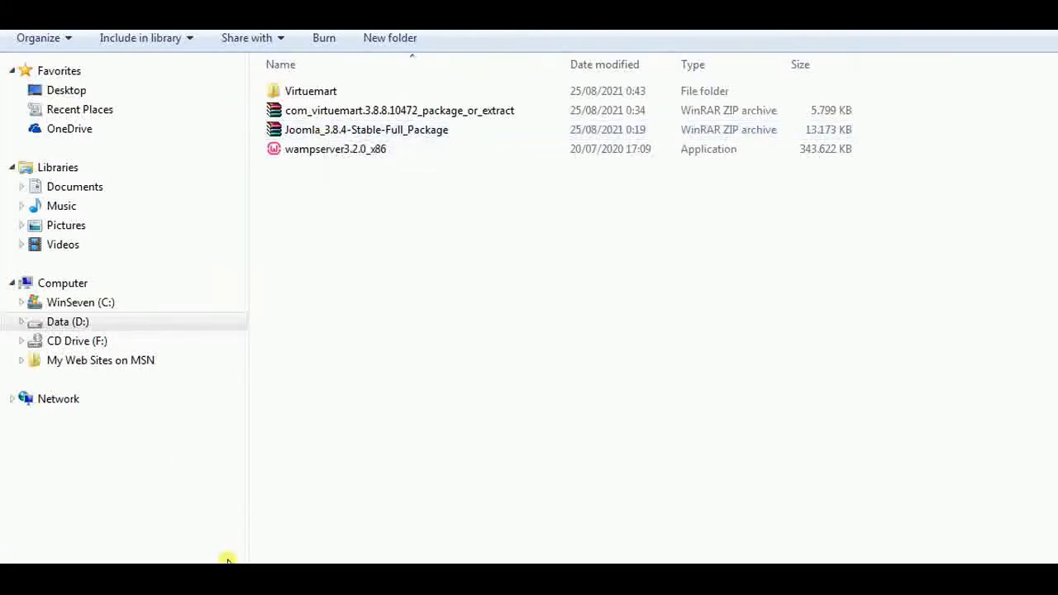
key("alt+Tab")
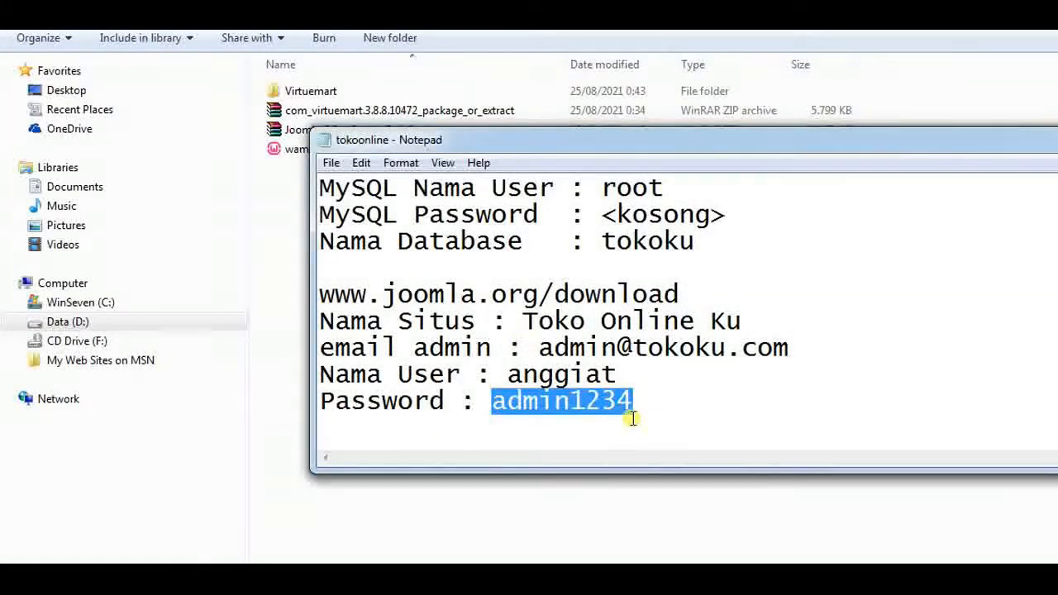
left_click(660, 405)
key("Return")
key("Return")
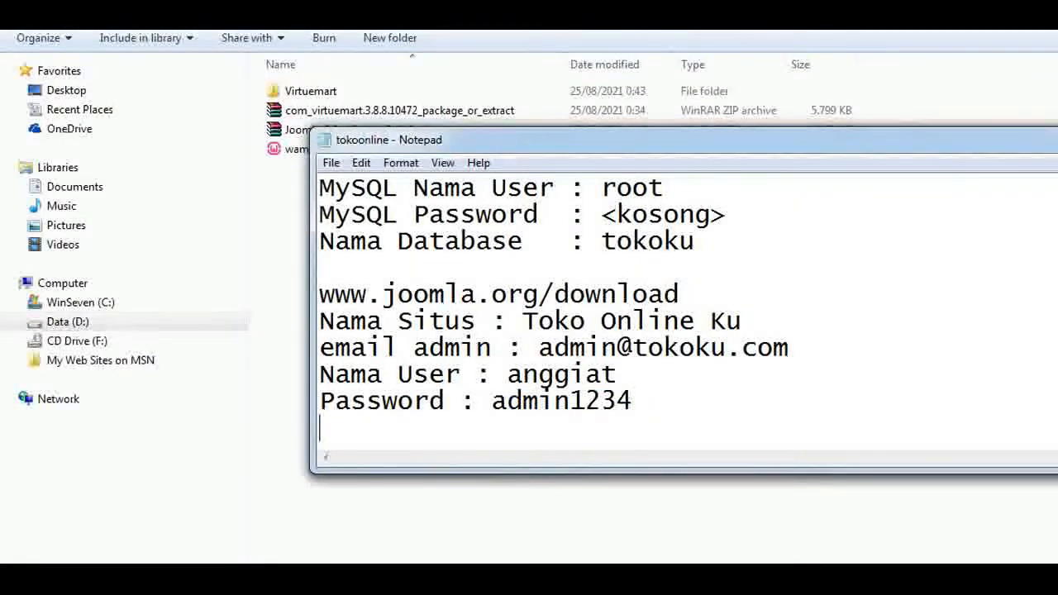
type("Www")
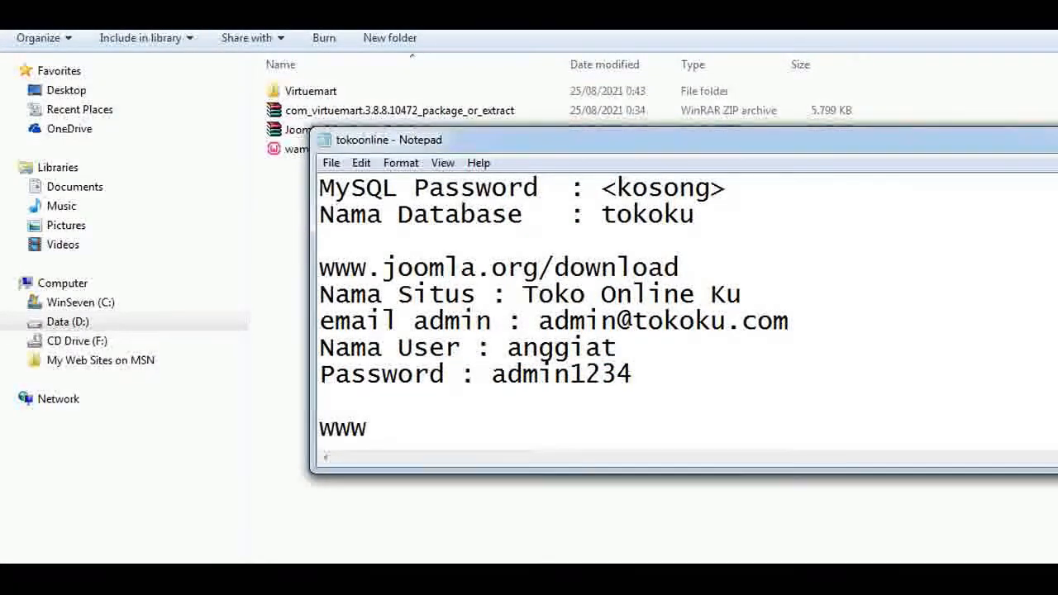
type(".virtue")
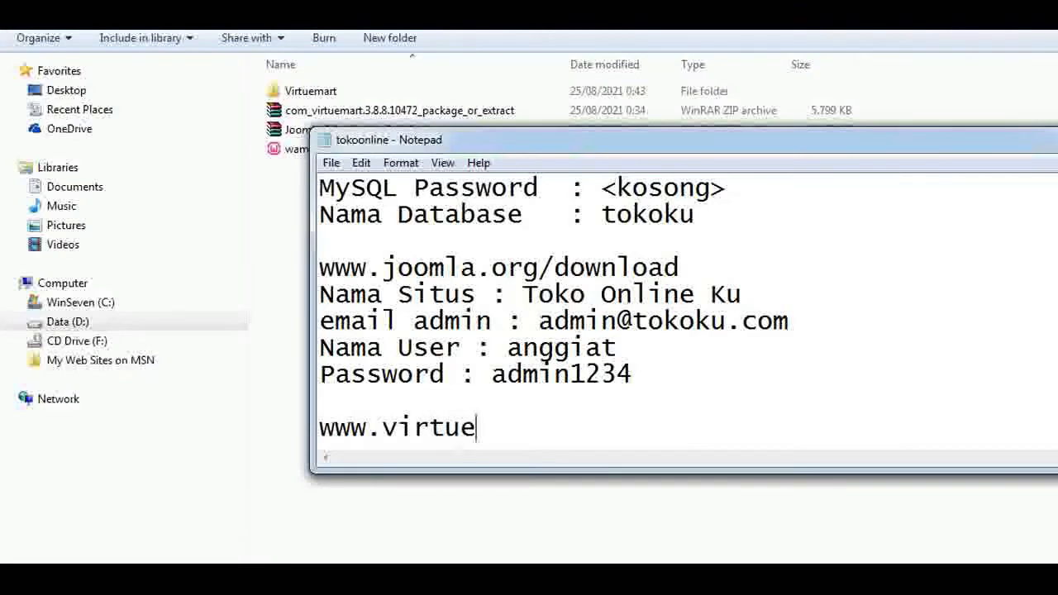
type("mart")
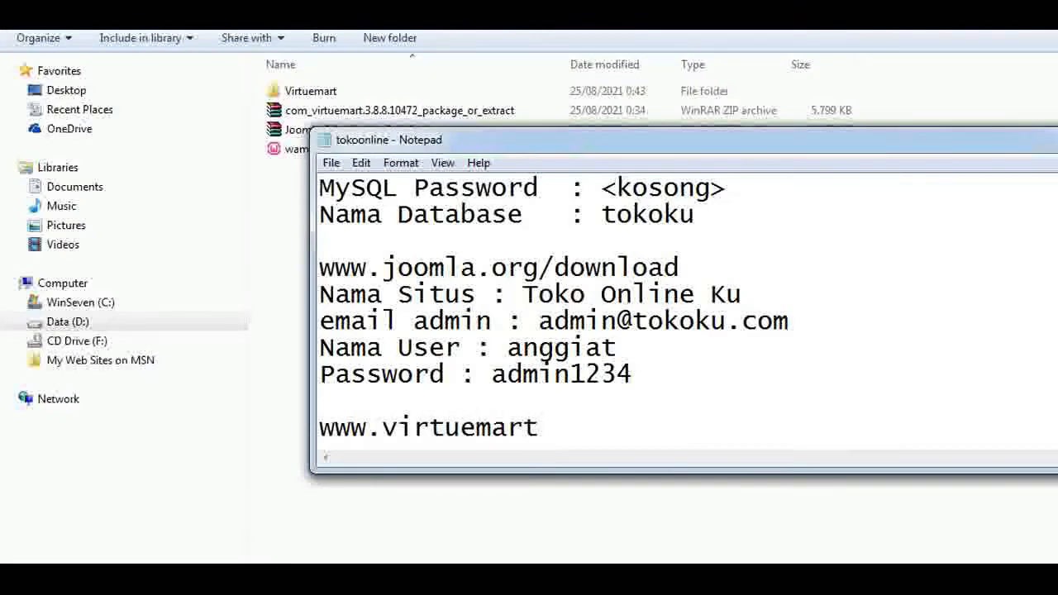
type(".net")
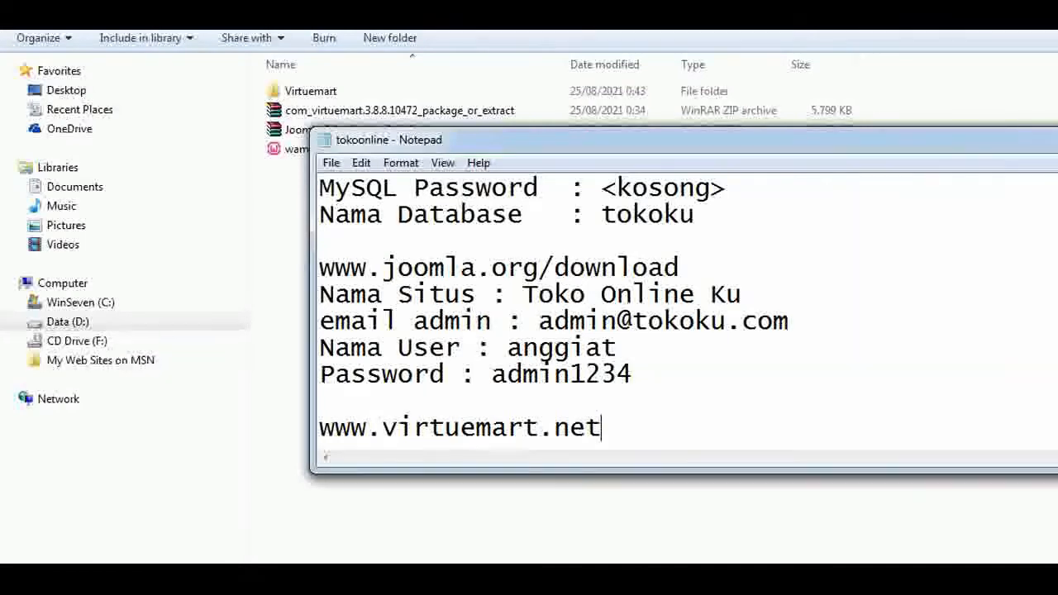
key("Return")
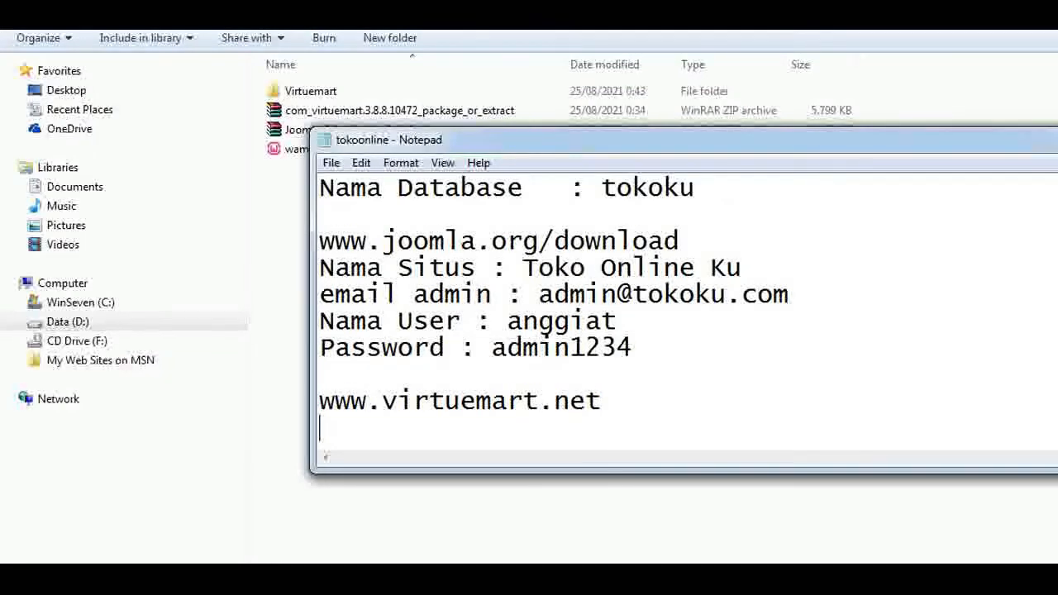
type("=")
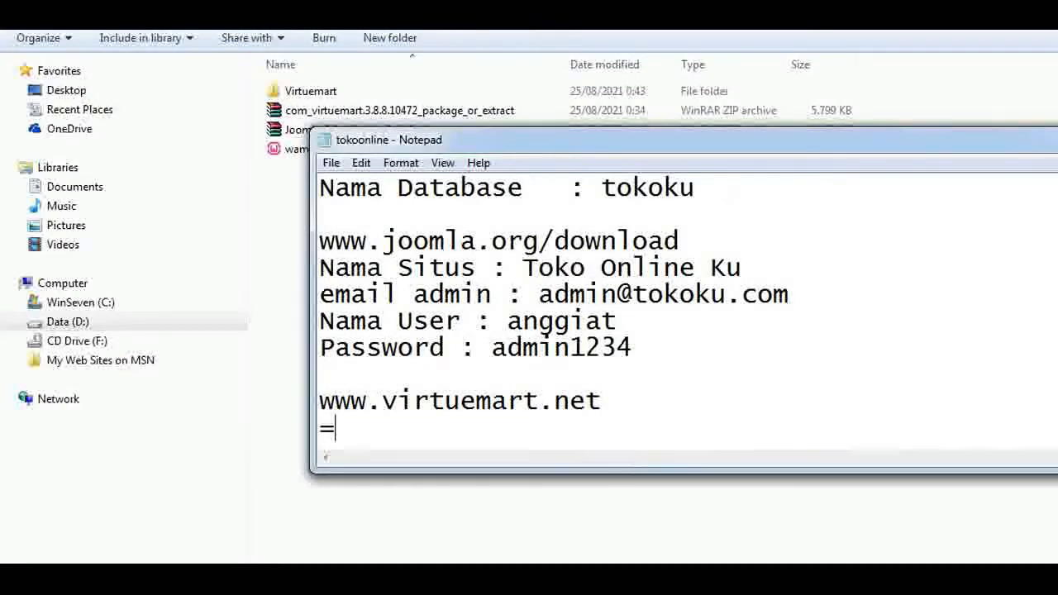
key("BackSpace")
key("BackSpace")
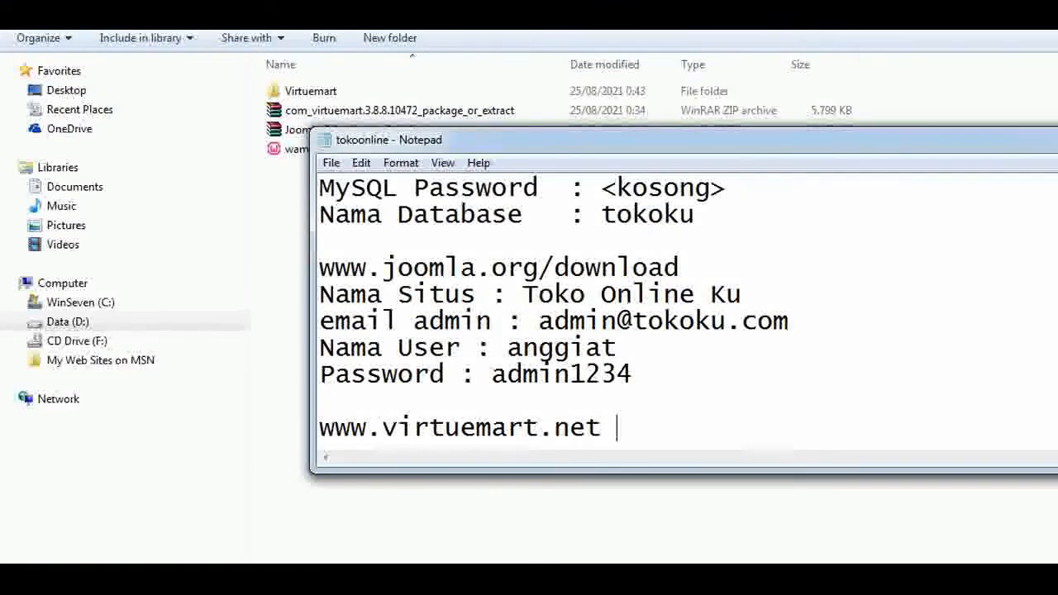
type("=> down")
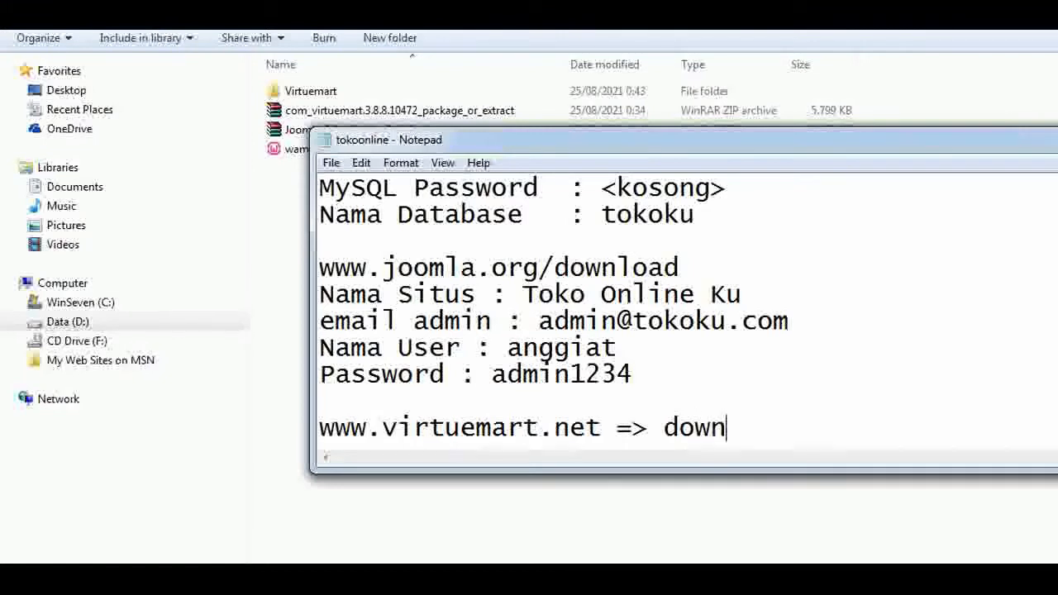
type("load")
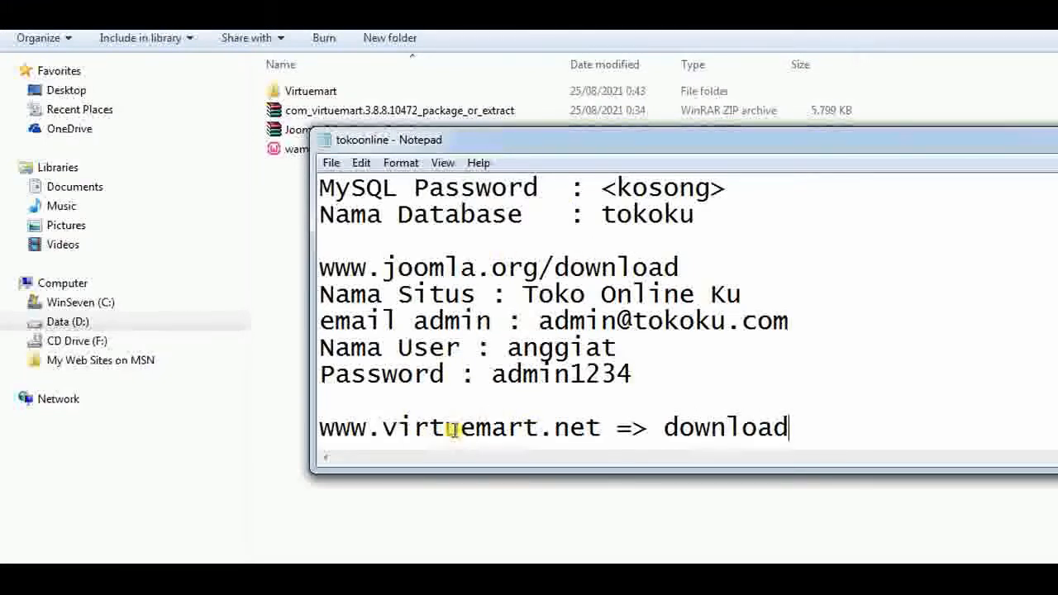
Return to Windows Explorer, open the Virtuemart folder and select the com_virtuemart.3.8.8.10472 archive.
left_click(264, 283)
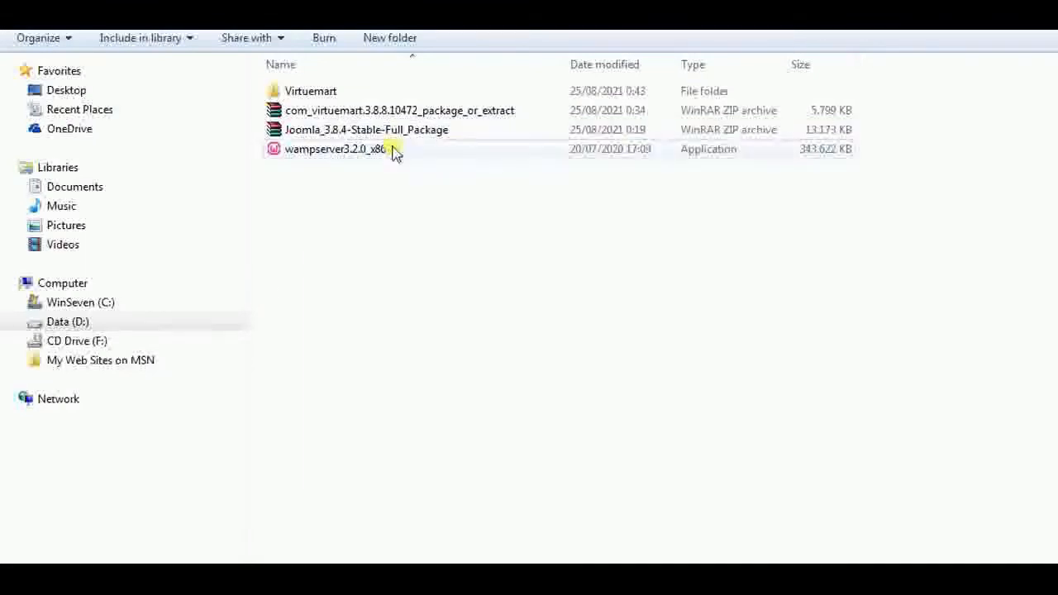
left_click(417, 113)
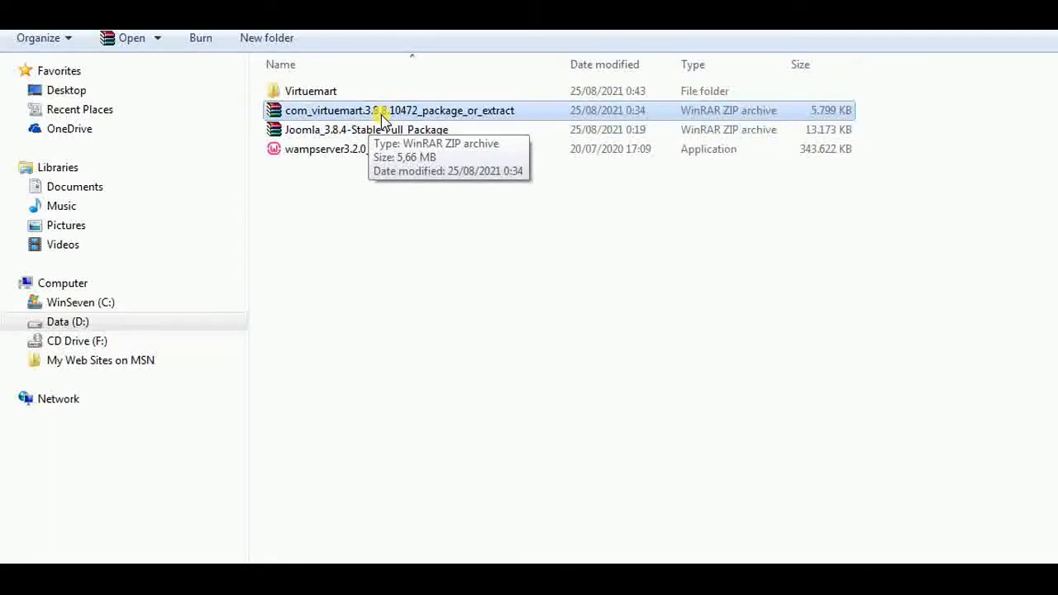
double_click(299, 94)
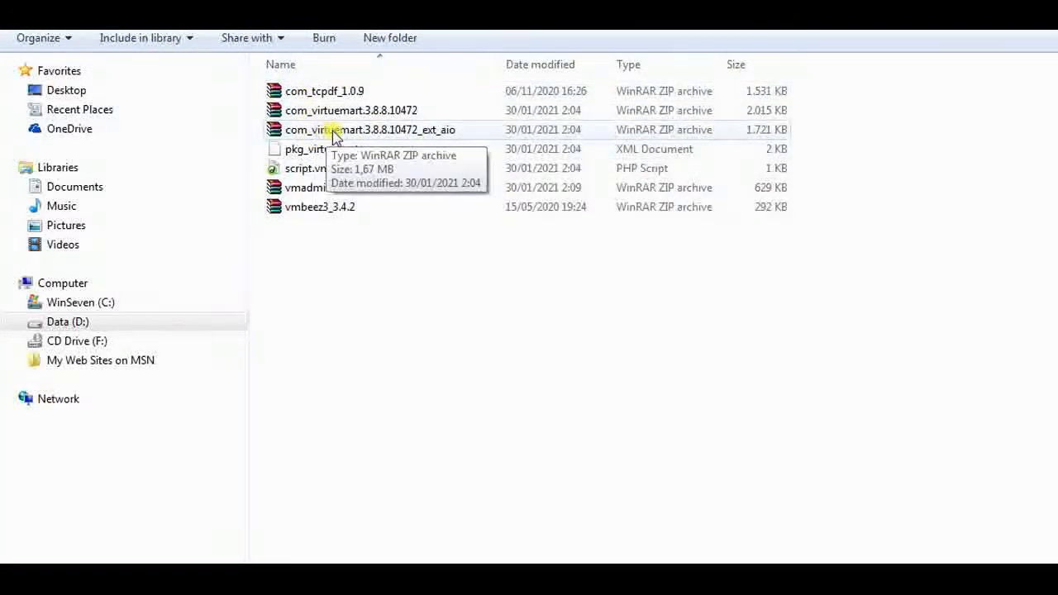
left_click(379, 116)
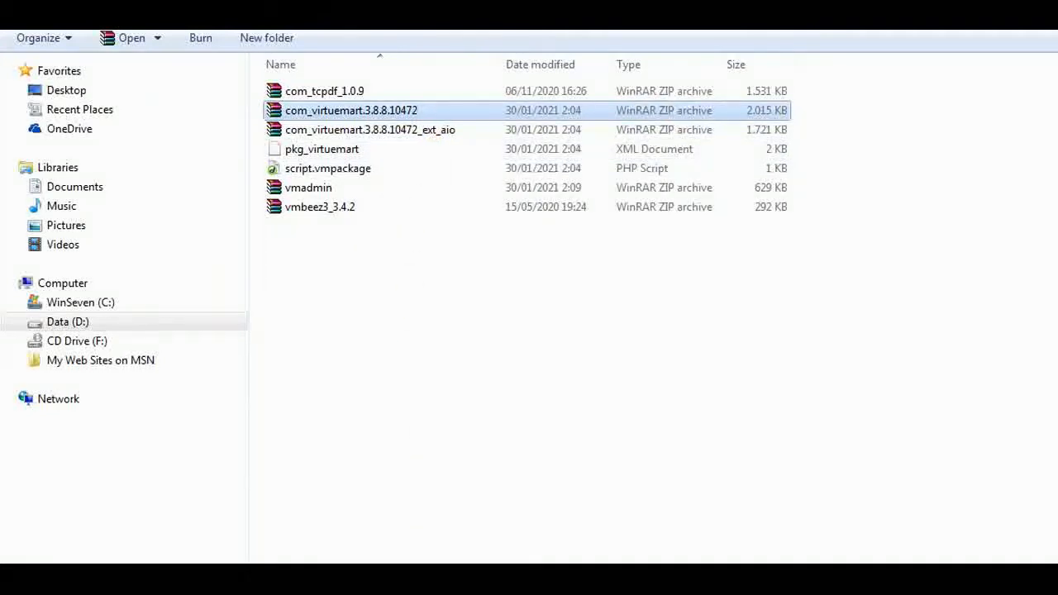
Switch to the Toko Online Ku administration in Chrome and open the extension installation page.
mouse_move(423, 589)
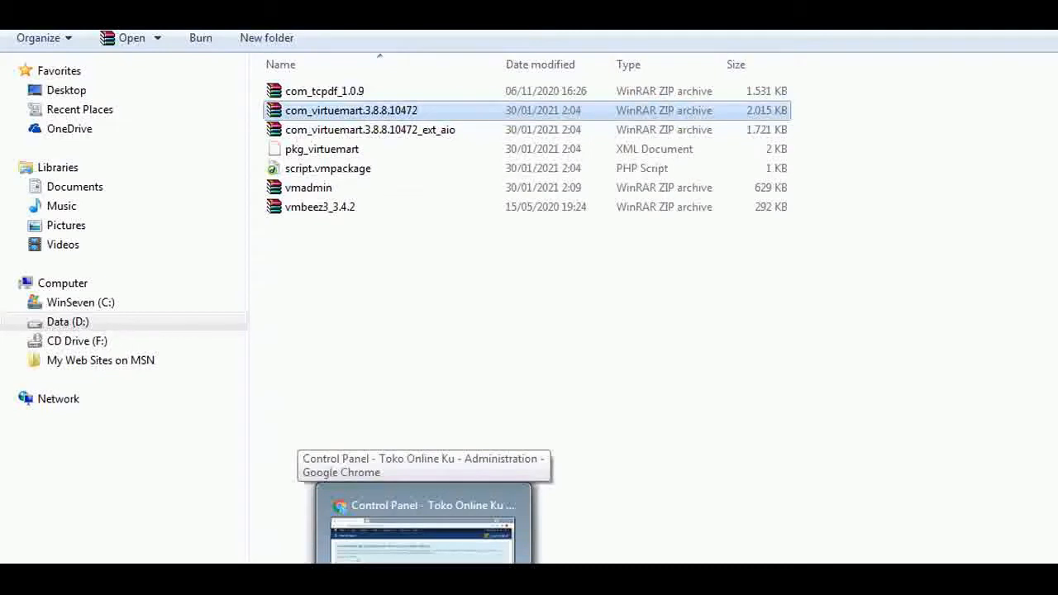
left_click(423, 537)
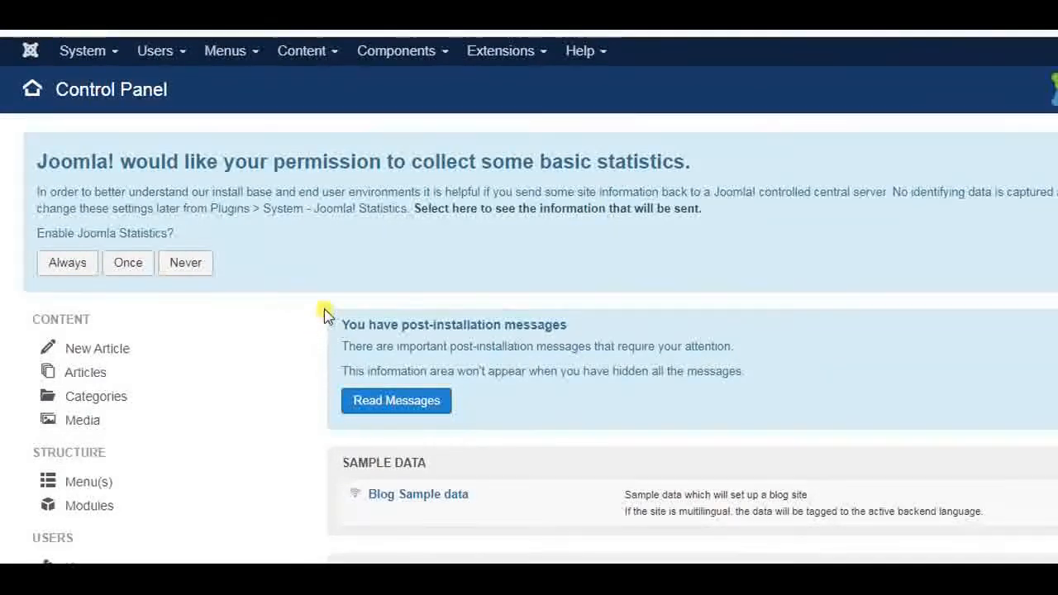
left_click(523, 56)
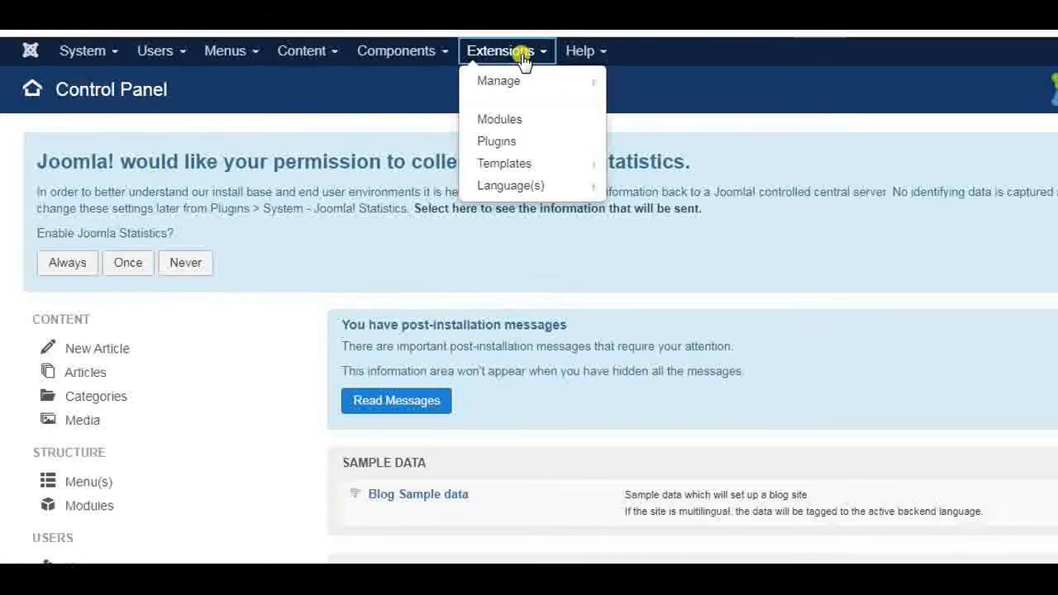
mouse_move(512, 85)
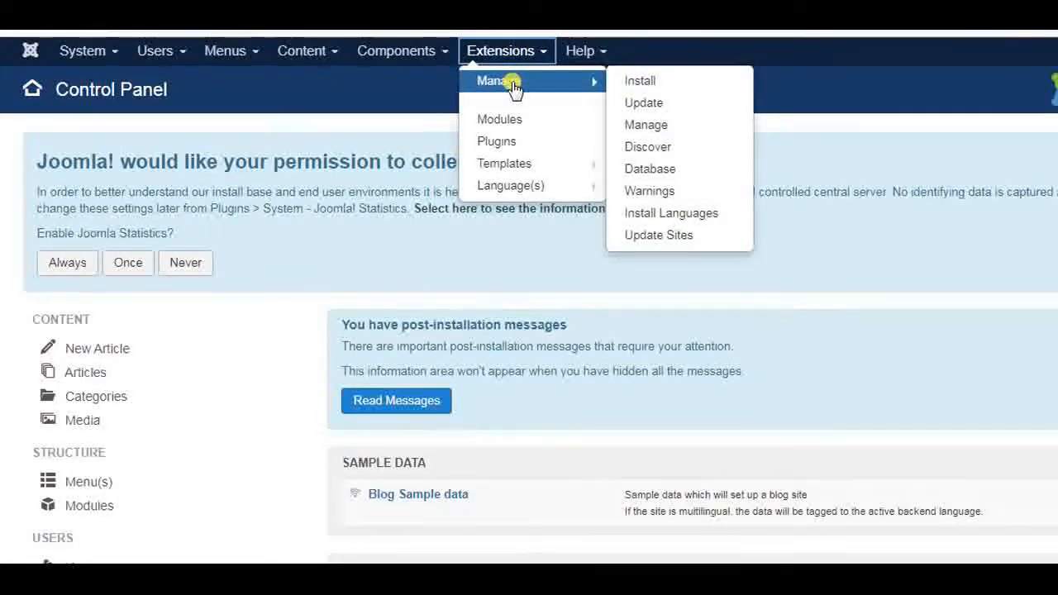
left_click(512, 86)
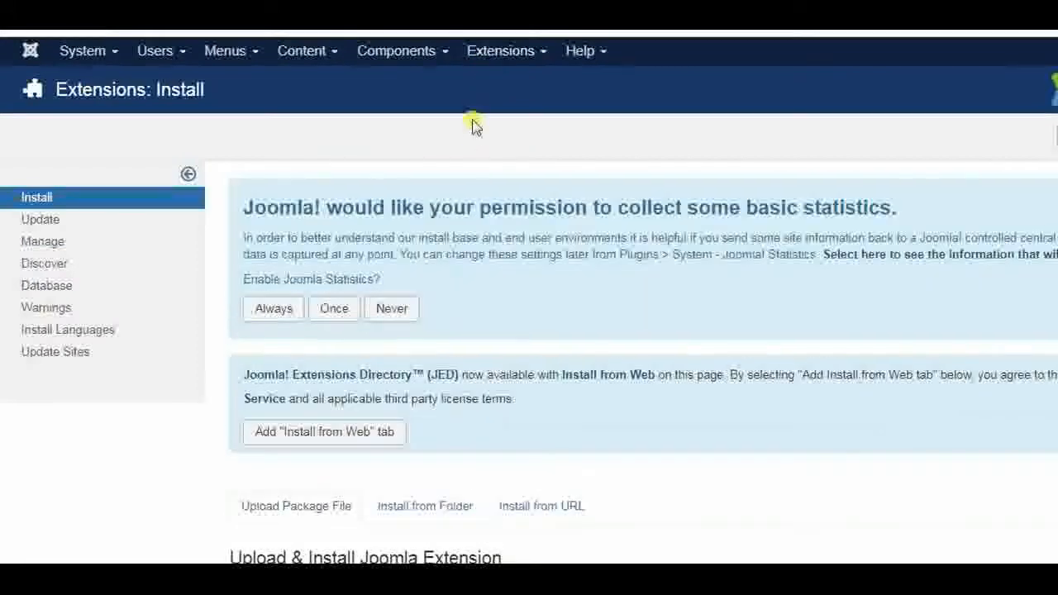
Start browsing for a package file to upload in the Upload & Install Joomla Extension area.
scroll(430, 278, "down", 4)
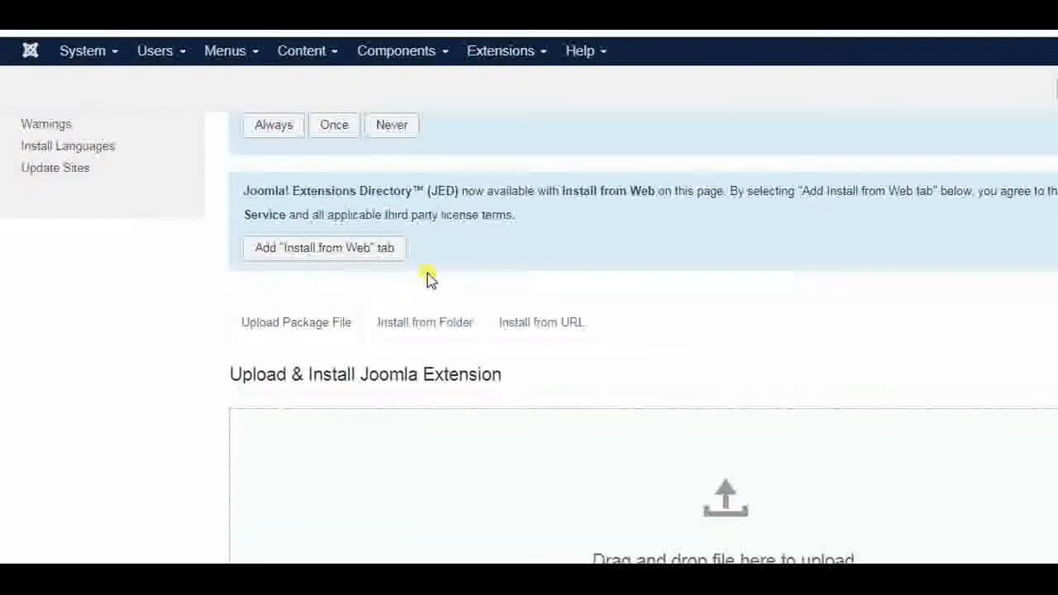
scroll(430, 278, "up", 3)
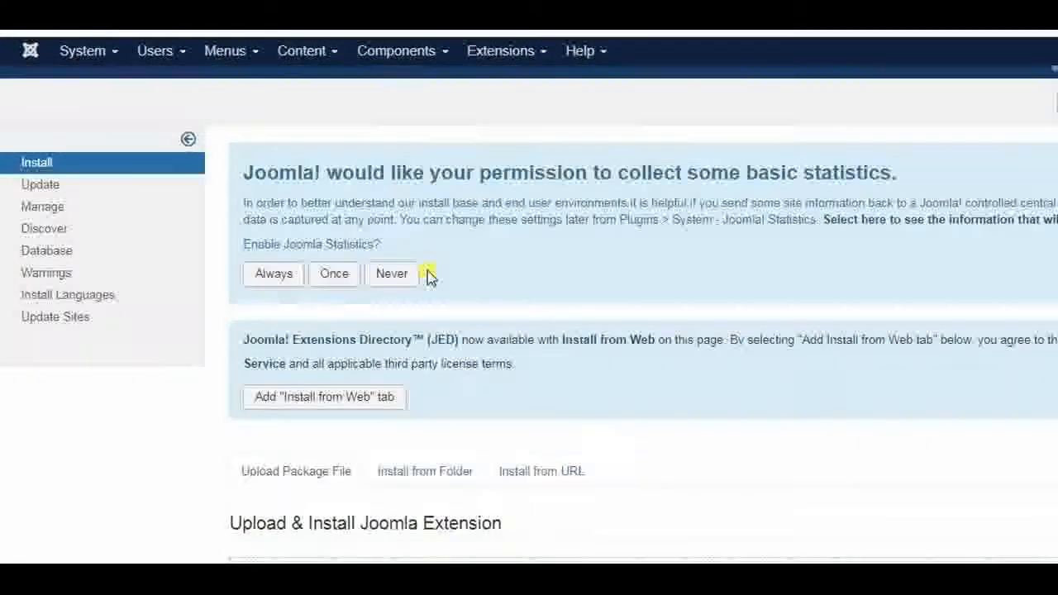
scroll(430, 279, "down", 2)
scroll(430, 277, "down", 1)
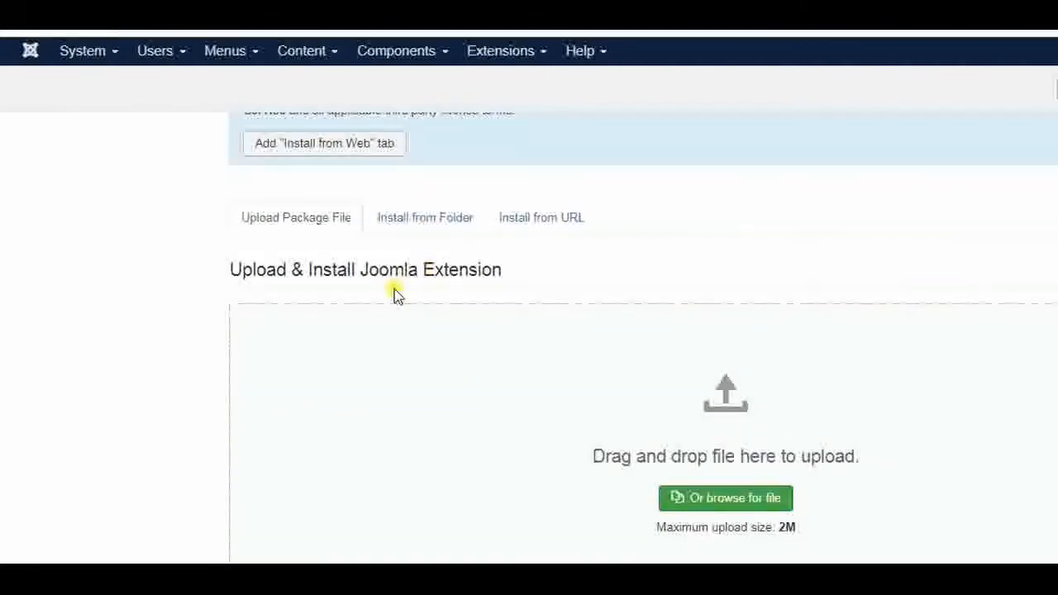
left_click(713, 501)
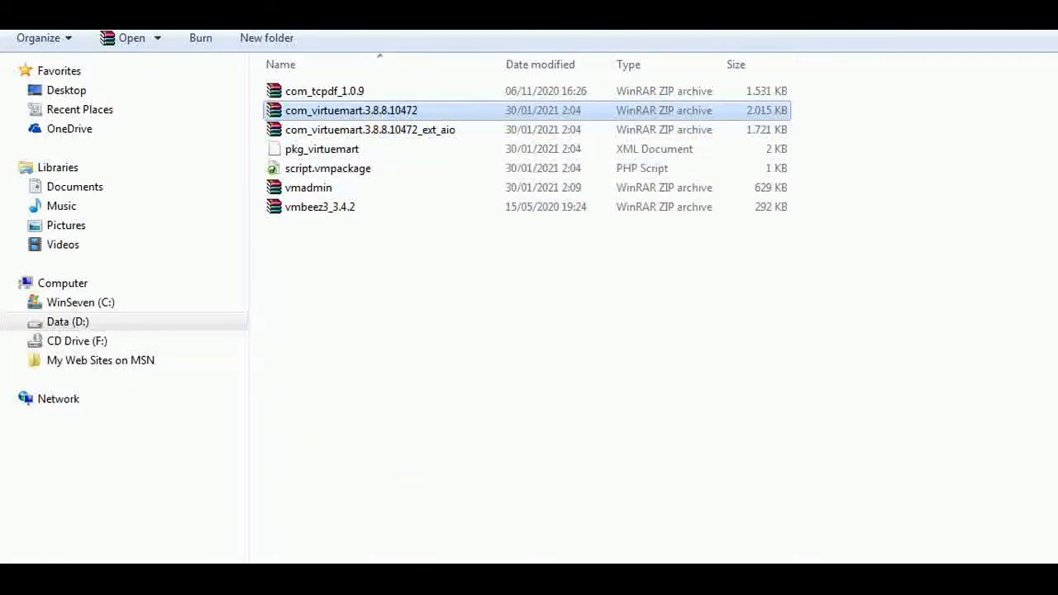
left_click(423, 517)
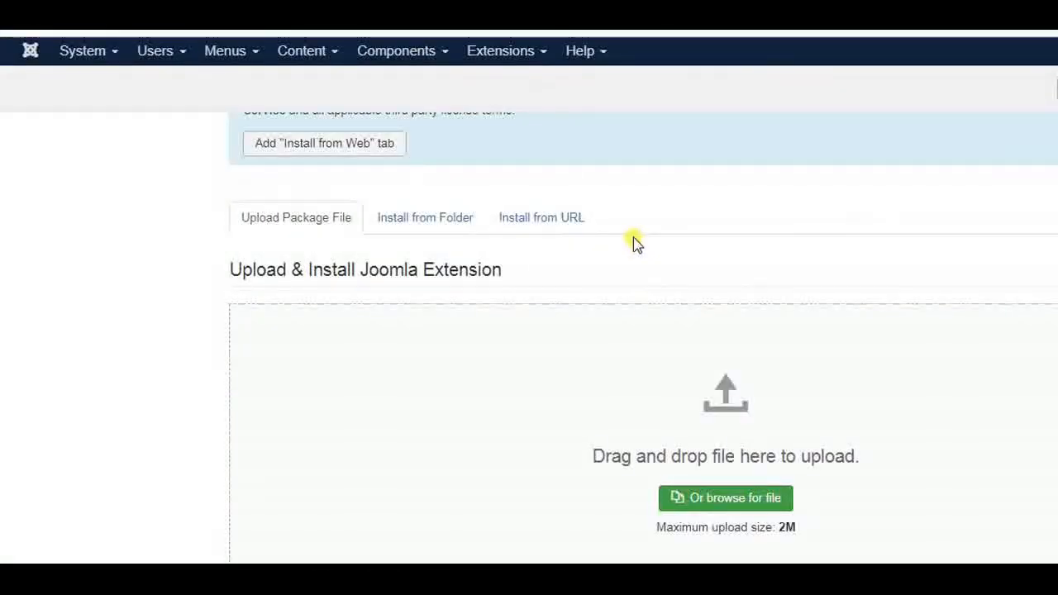
left_click(712, 500)
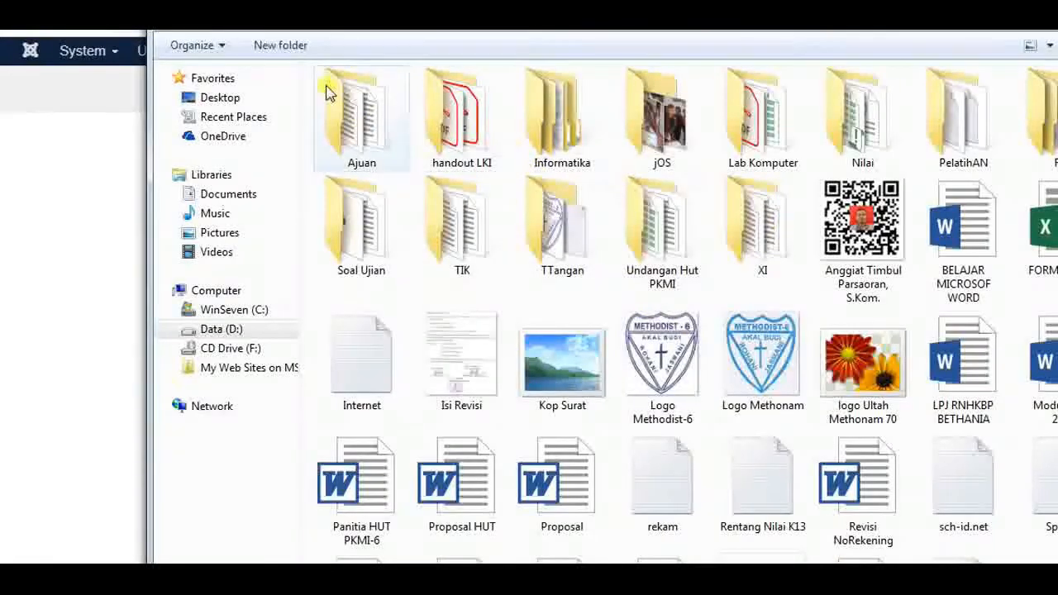
Browse on drive Data (D:) to Belajar > Joomla 3.4.8 > Joomla 3.8.4 (Sudah Lengkap) > Virtuemart in the file dialog.
left_click(341, 22)
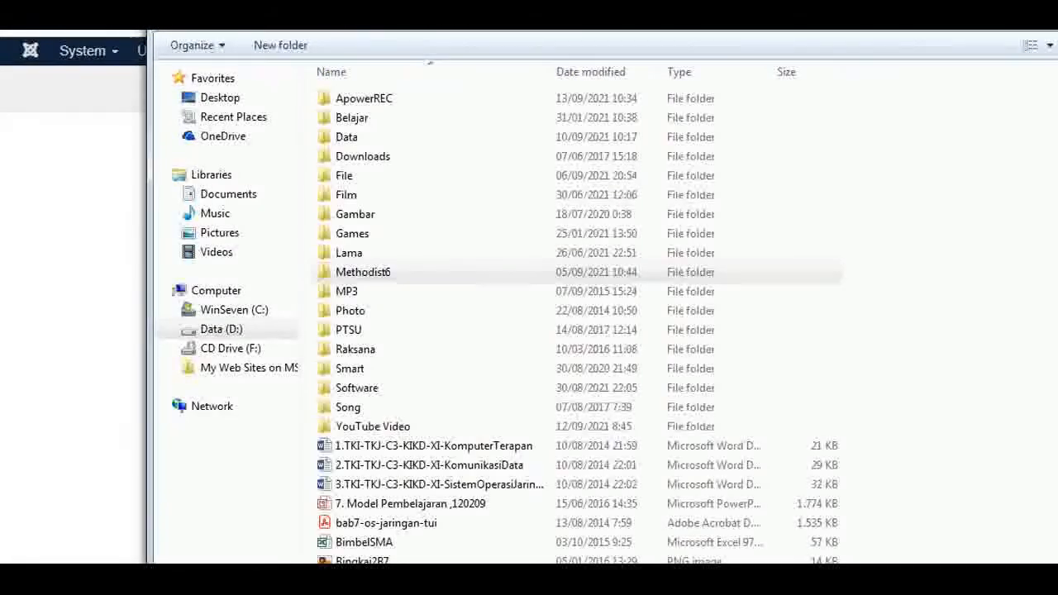
mouse_move(365, 3)
left_mouse_down()
mouse_move(370, 59)
mouse_move(370, 1)
left_mouse_up()
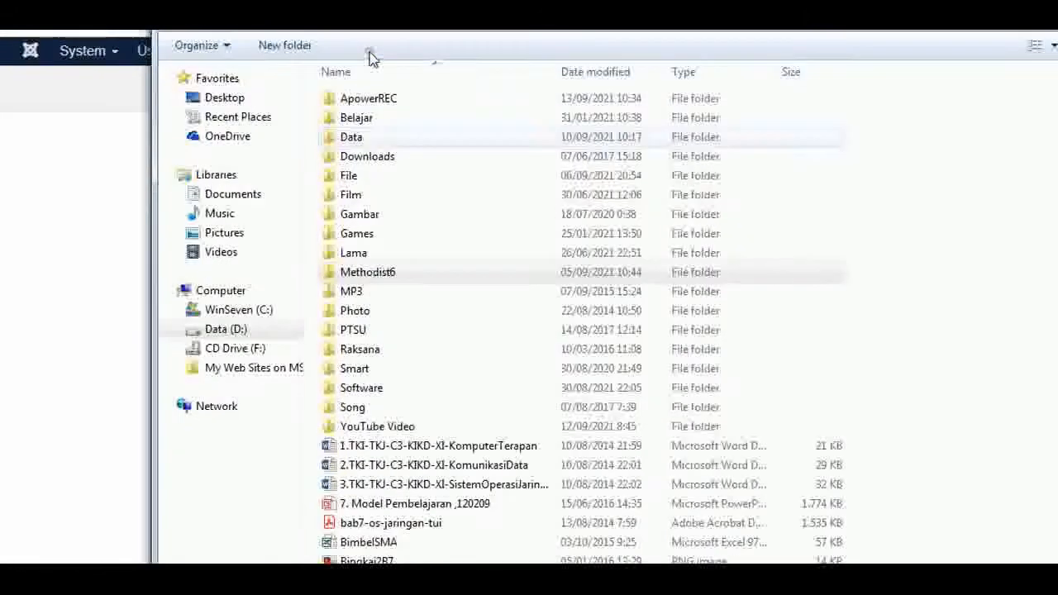
double_click(356, 119)
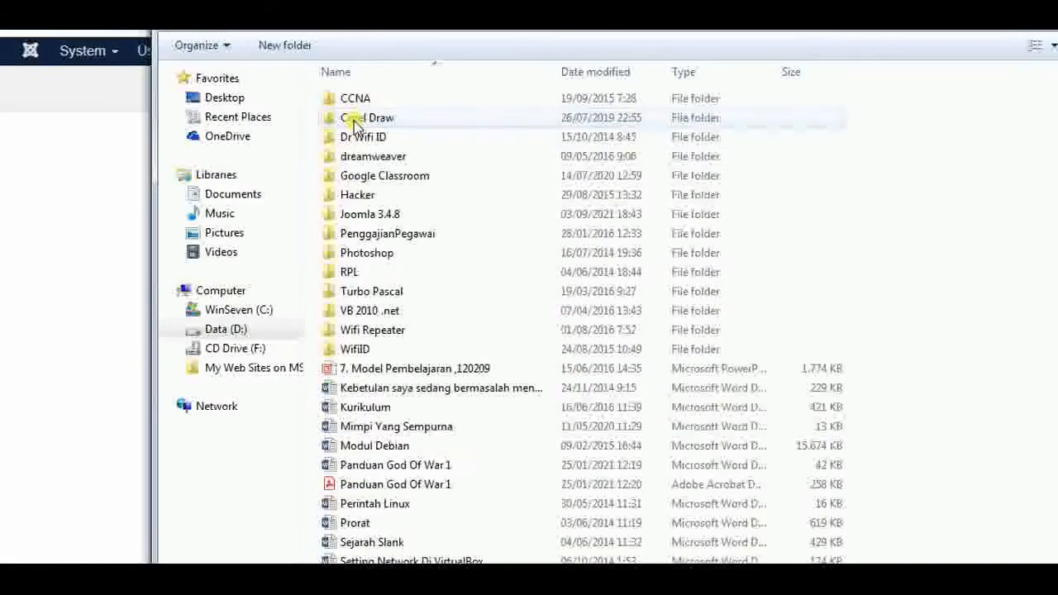
double_click(378, 215)
double_click(396, 122)
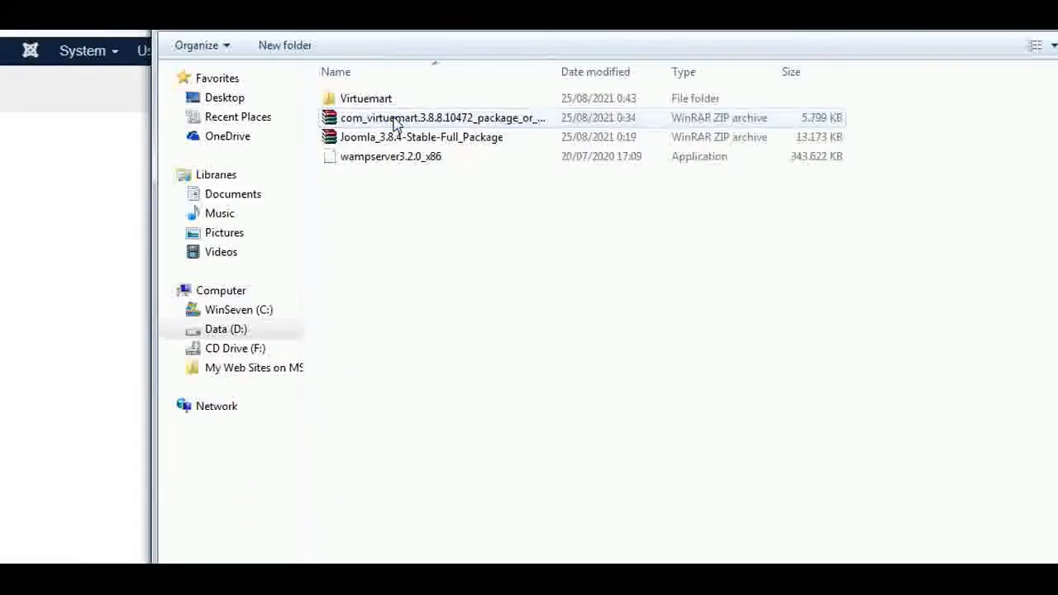
double_click(366, 99)
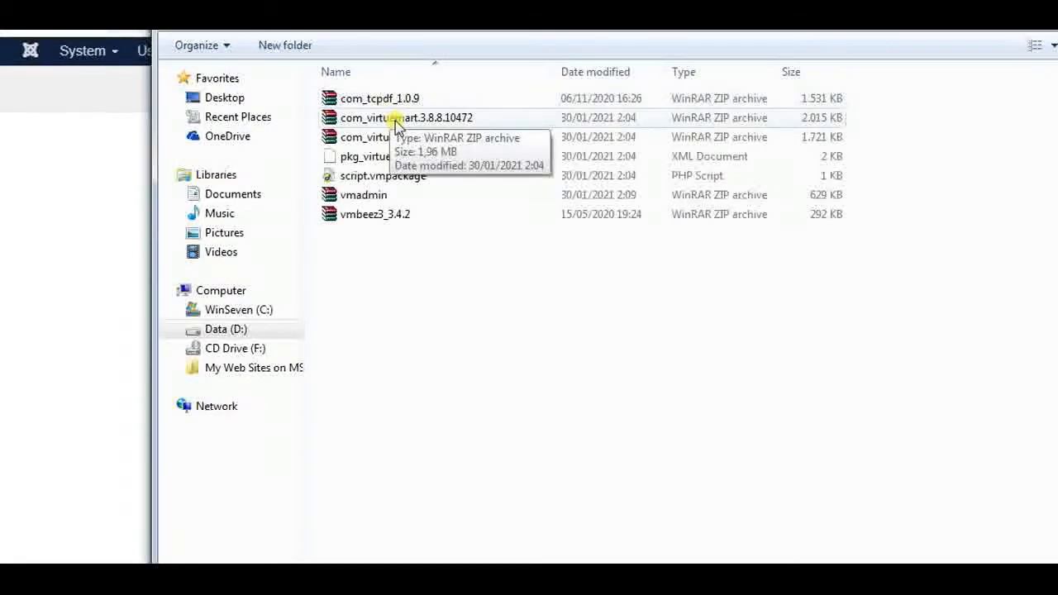
Select the com_virtuemart.3.8.8.10472 archive, shrink and move the file dialog into view, and upload the package for installation.
left_click(398, 122)
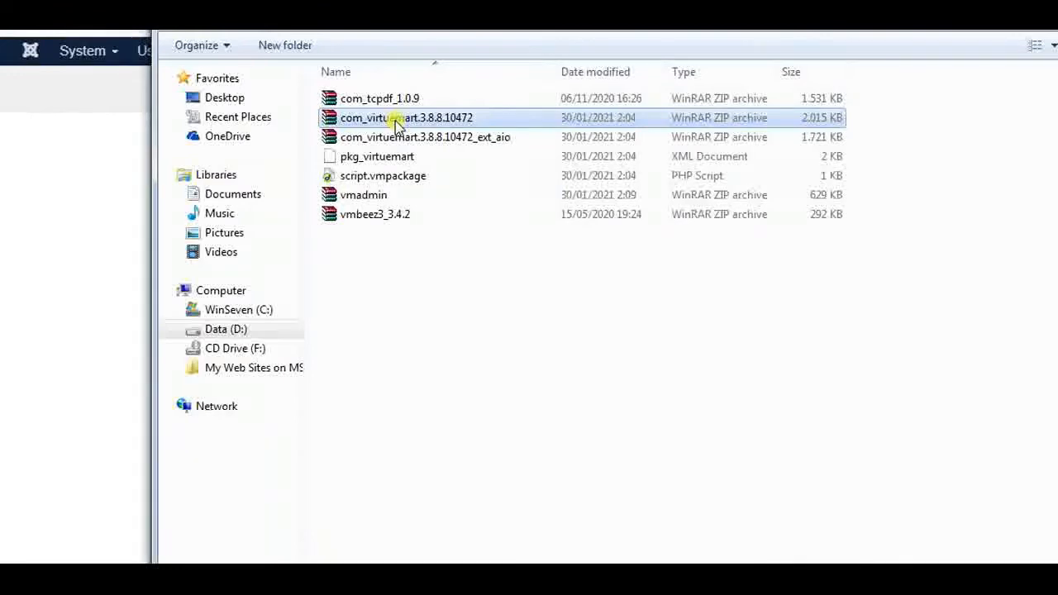
left_click_drag(448, 1, 402, 0)
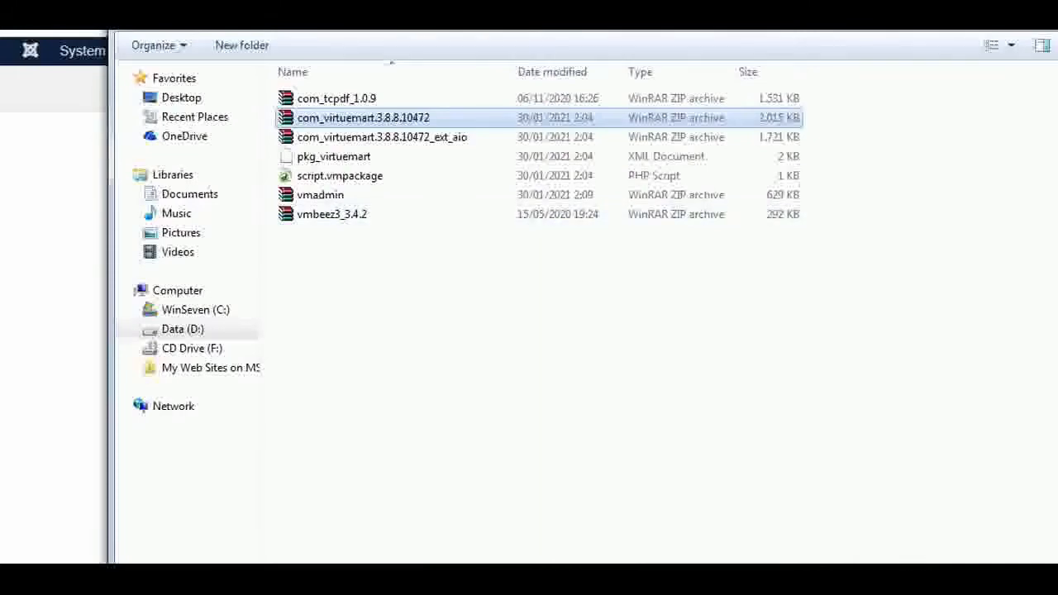
left_click_drag(1057, 594, 881, 380)
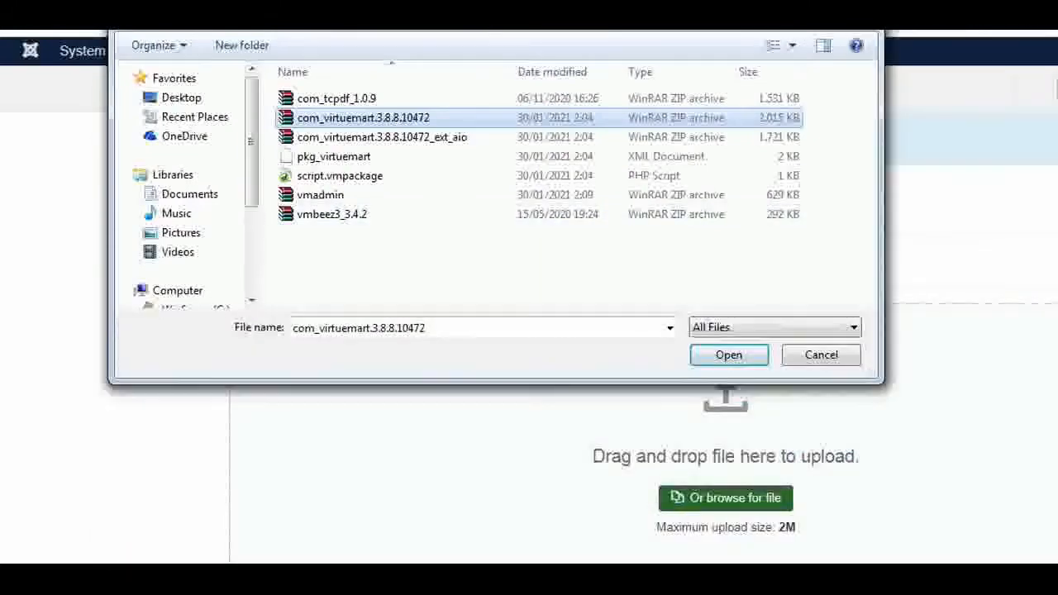
left_click_drag(490, 0, 701, 165)
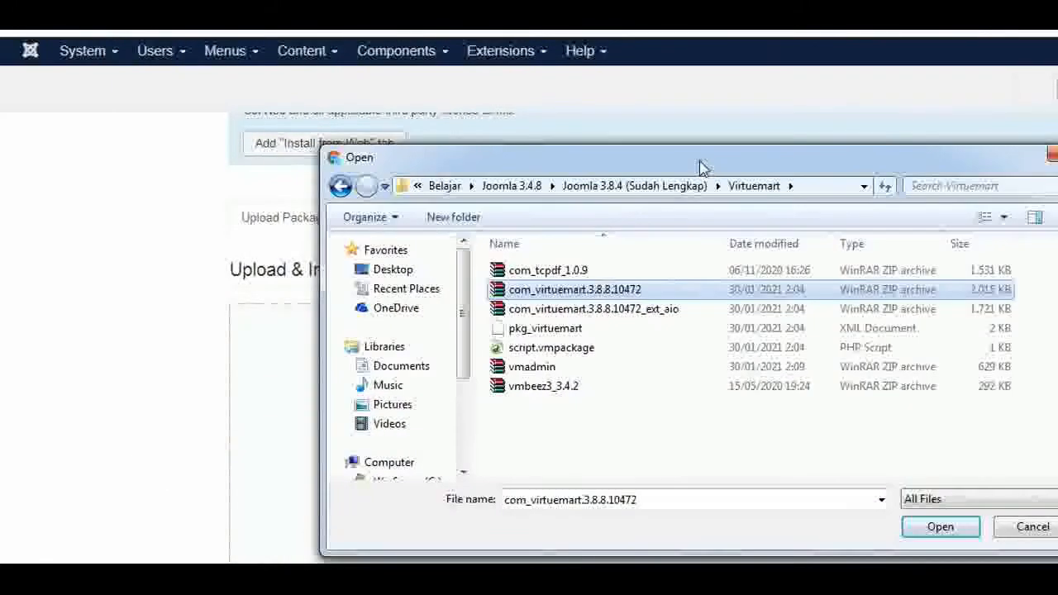
left_click(953, 529)
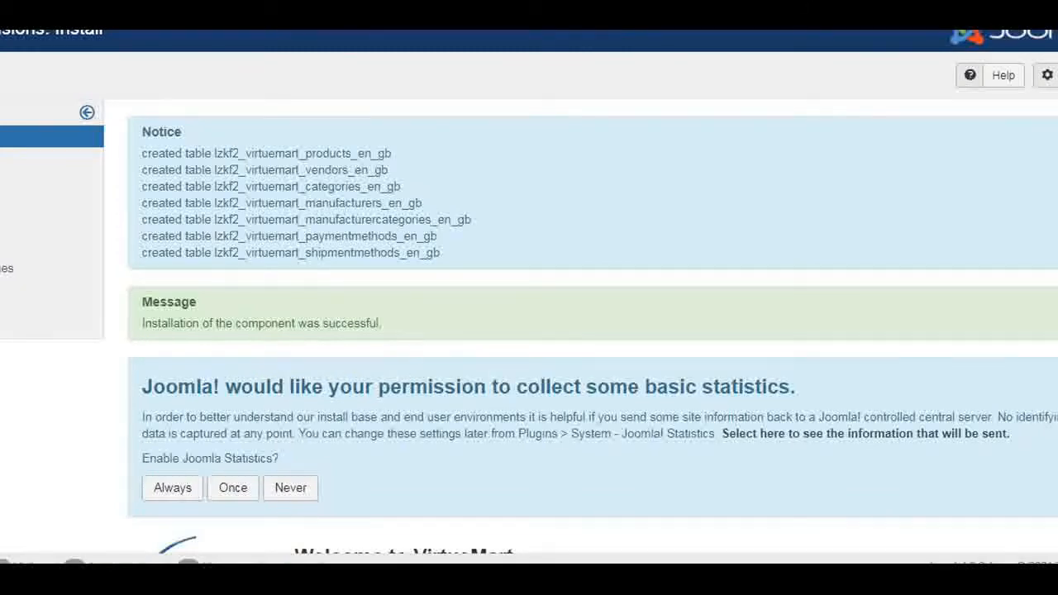
Review the VirtueMart installation report and check the list of Joomla components for its entry and sub-items.
scroll(529, 331, "down", 5)
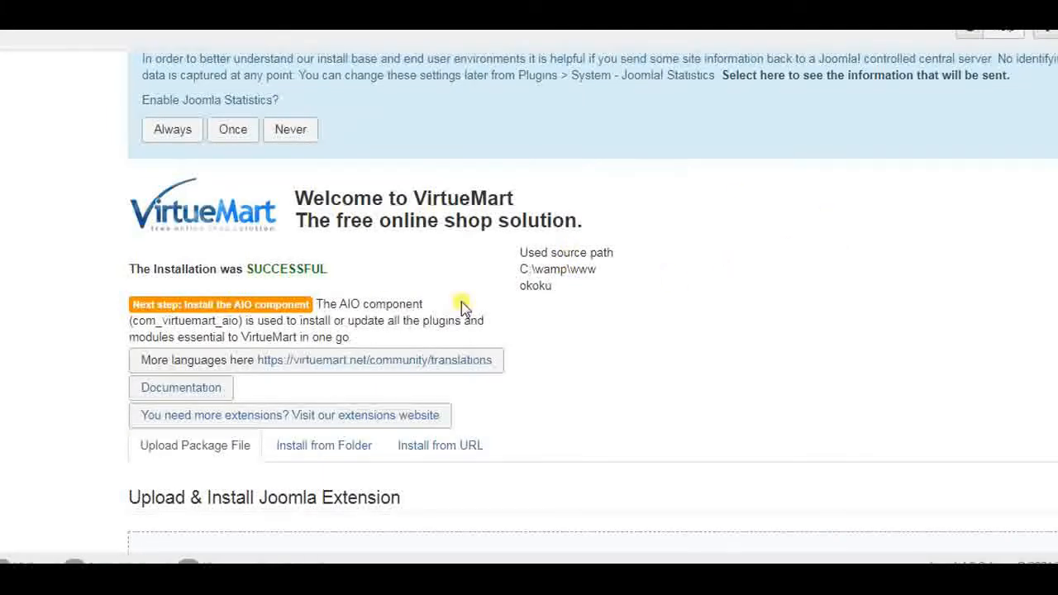
scroll(633, 349, "up", 4)
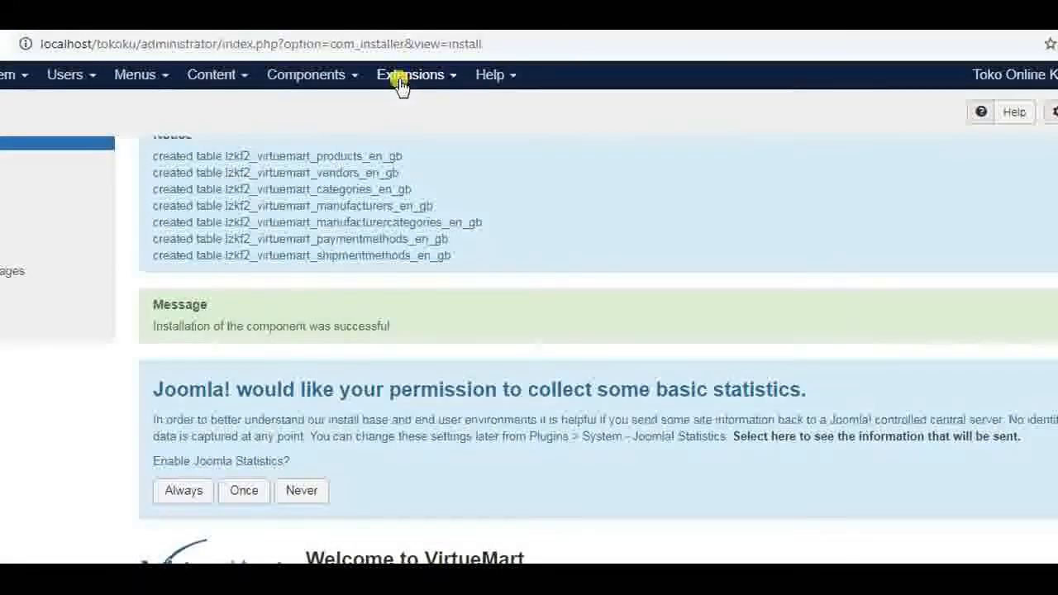
left_click(400, 83)
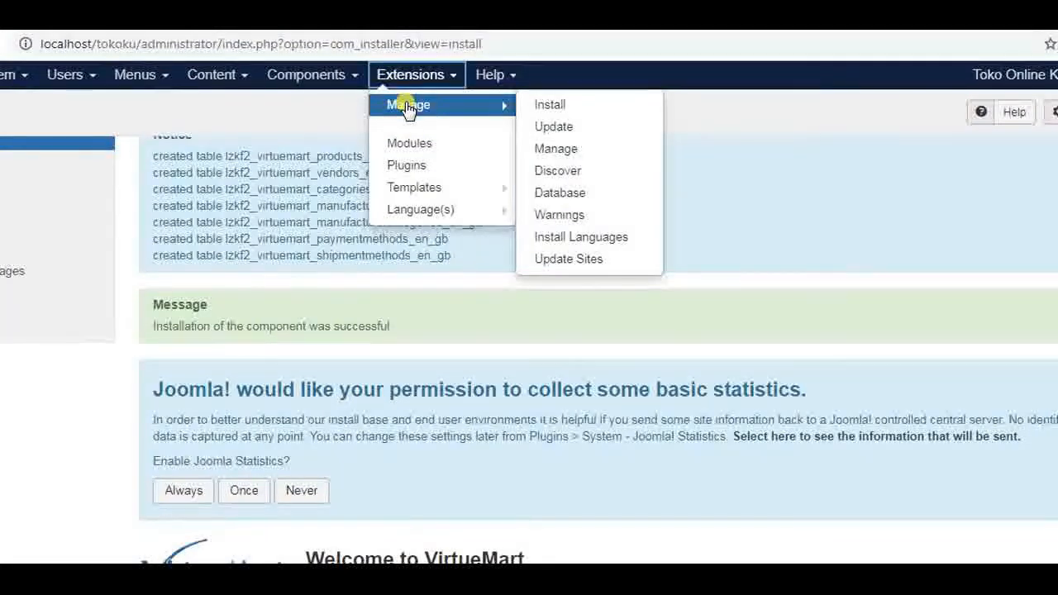
left_click(352, 80)
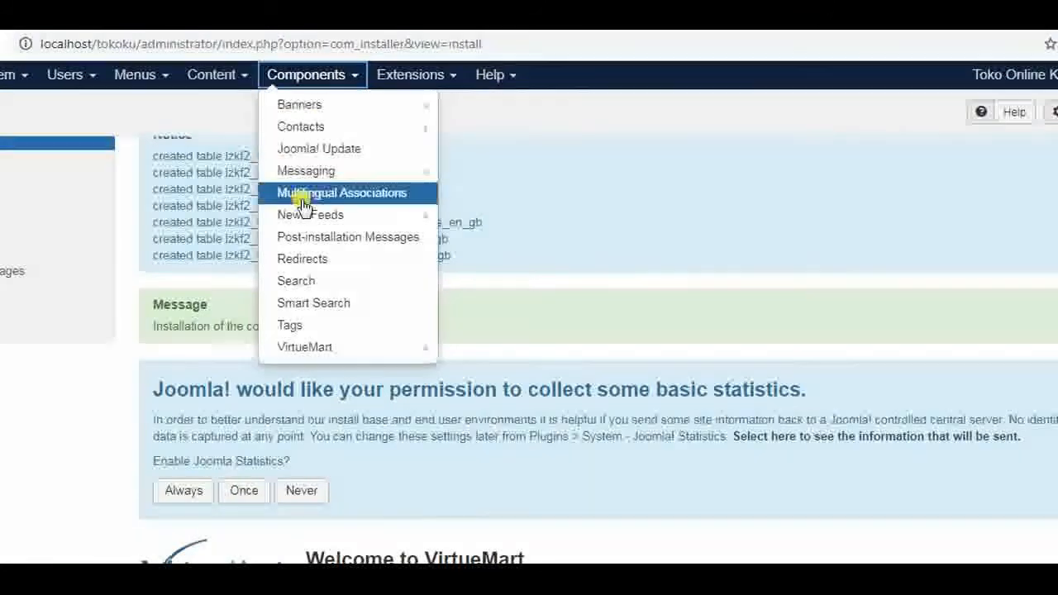
mouse_move(301, 348)
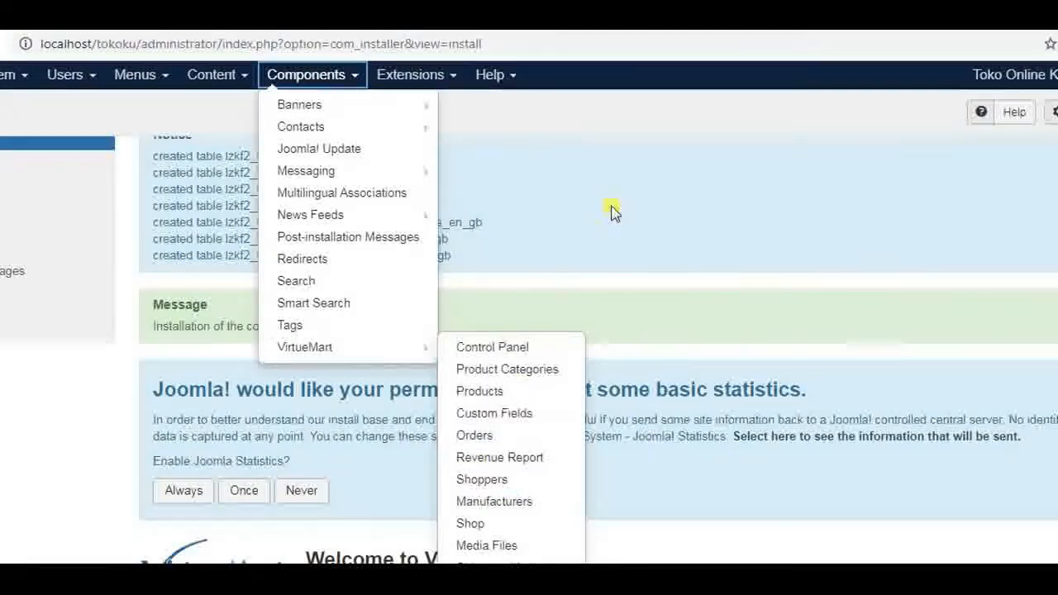
scroll(612, 209, "down", 1)
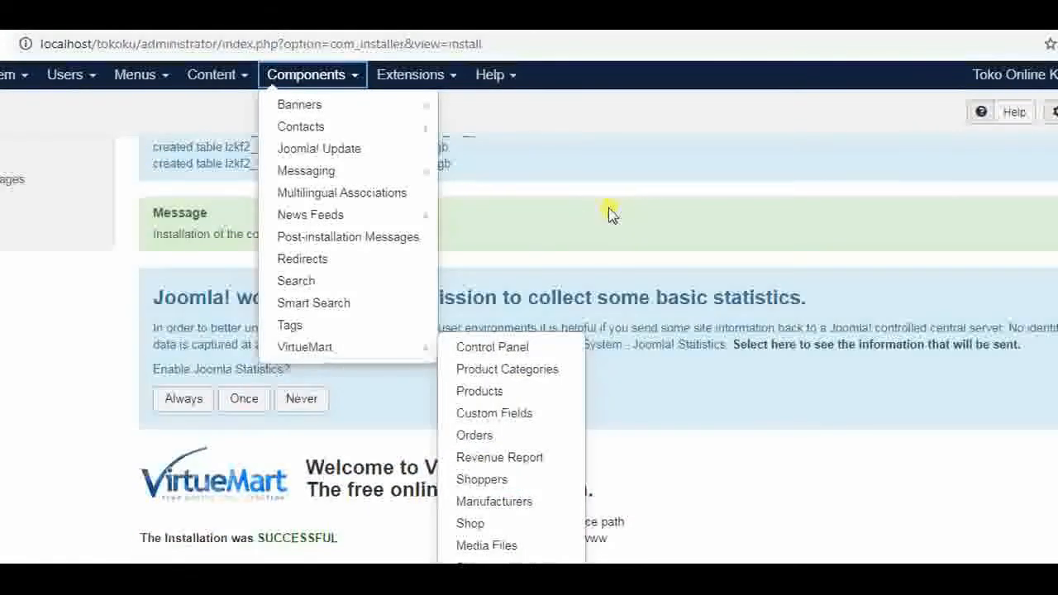
mouse_move(351, 225)
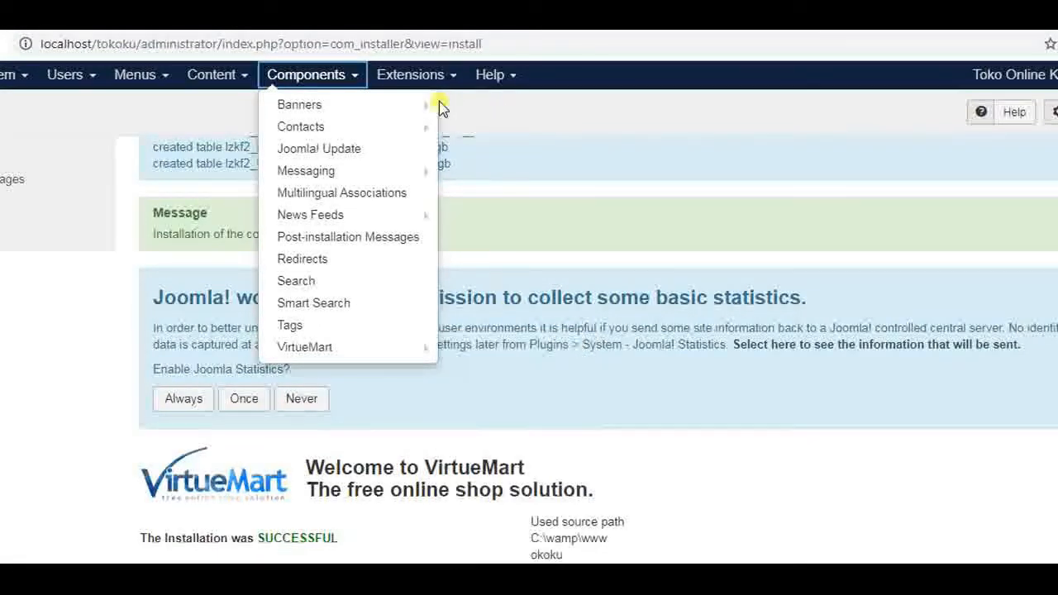
left_click(633, 45)
mouse_move(379, 83)
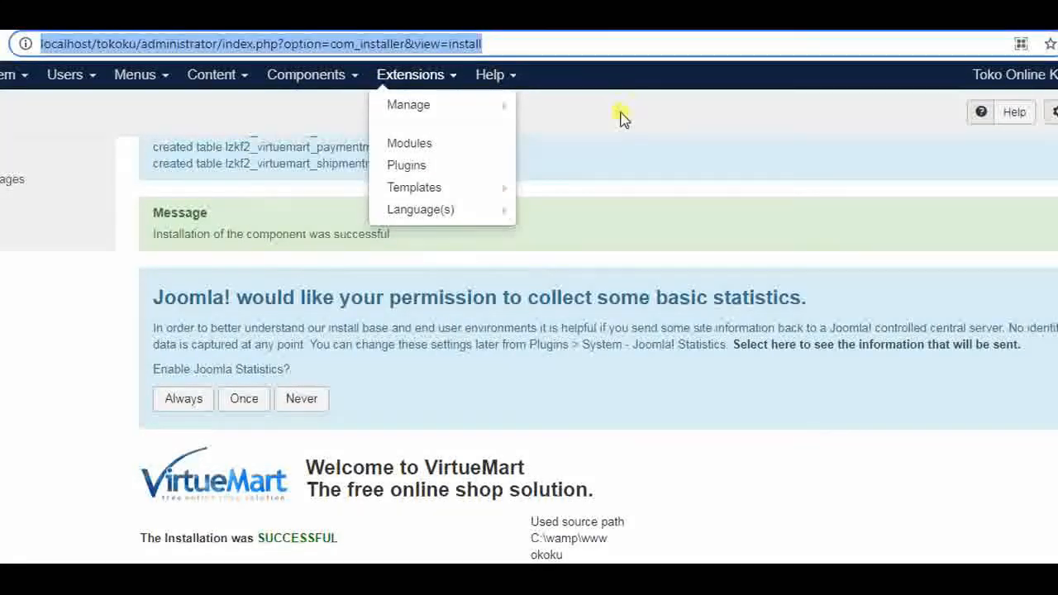
left_click(666, 123)
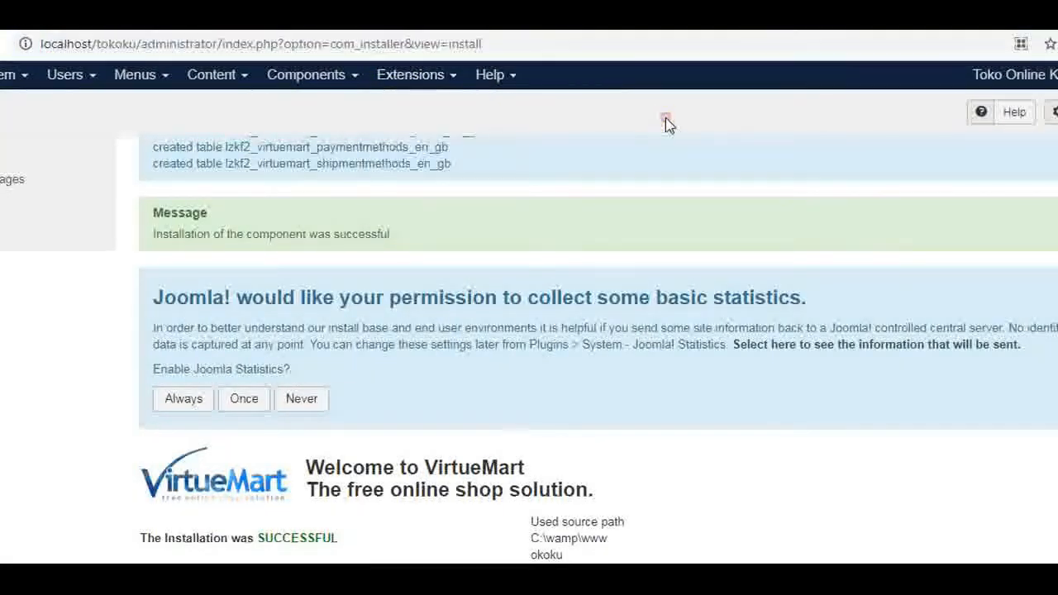
Reopen the extension installation page and upload the com_virtuemart.3.8.8.10472_ext_aio archive to install it.
left_click(391, 82)
mouse_move(390, 107)
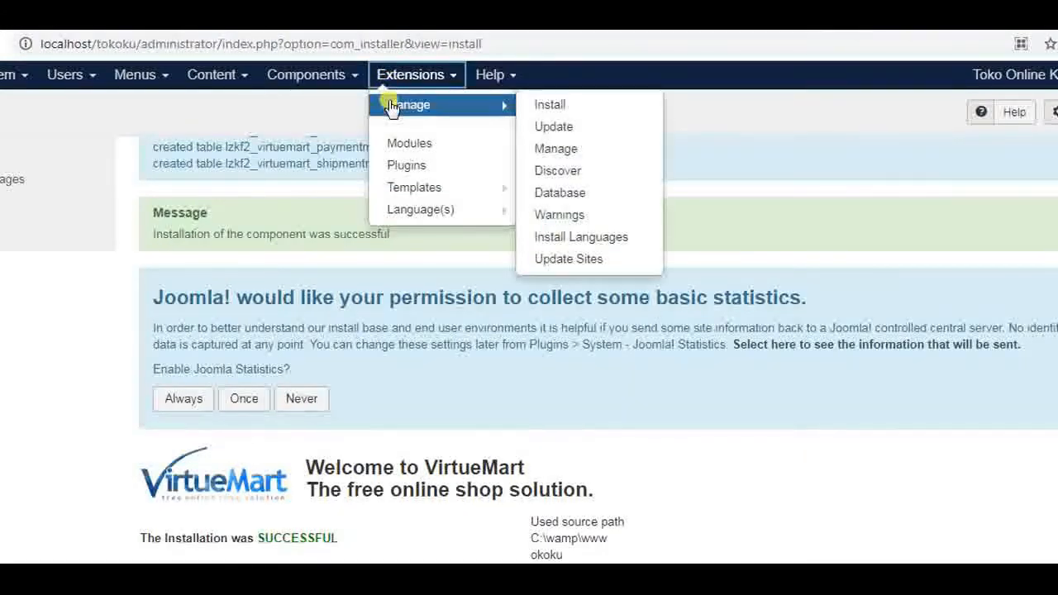
left_click(390, 105)
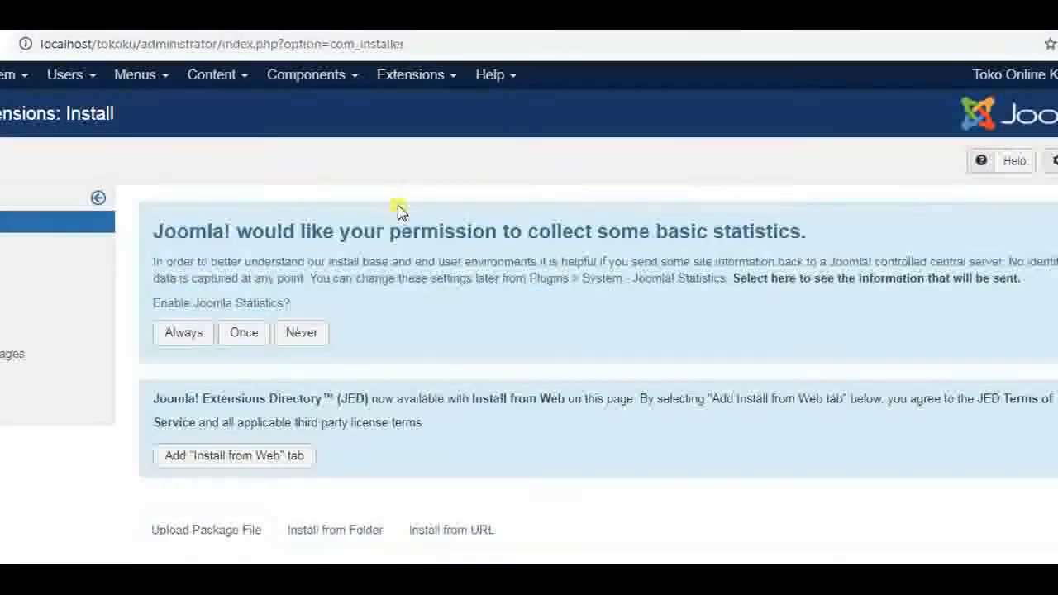
scroll(461, 333, "down", 4)
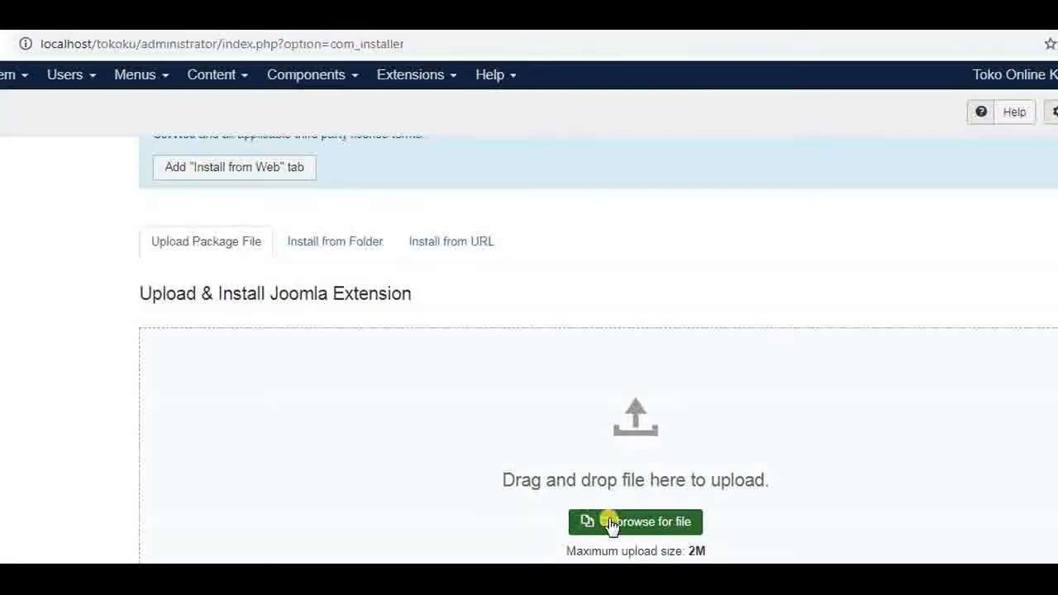
left_click(610, 524)
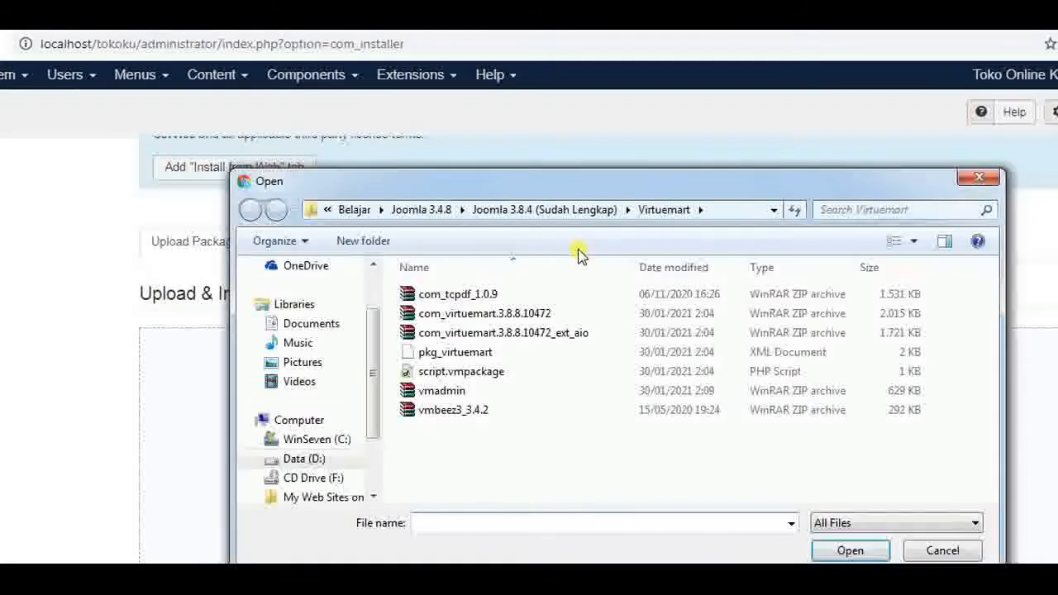
left_click(468, 335)
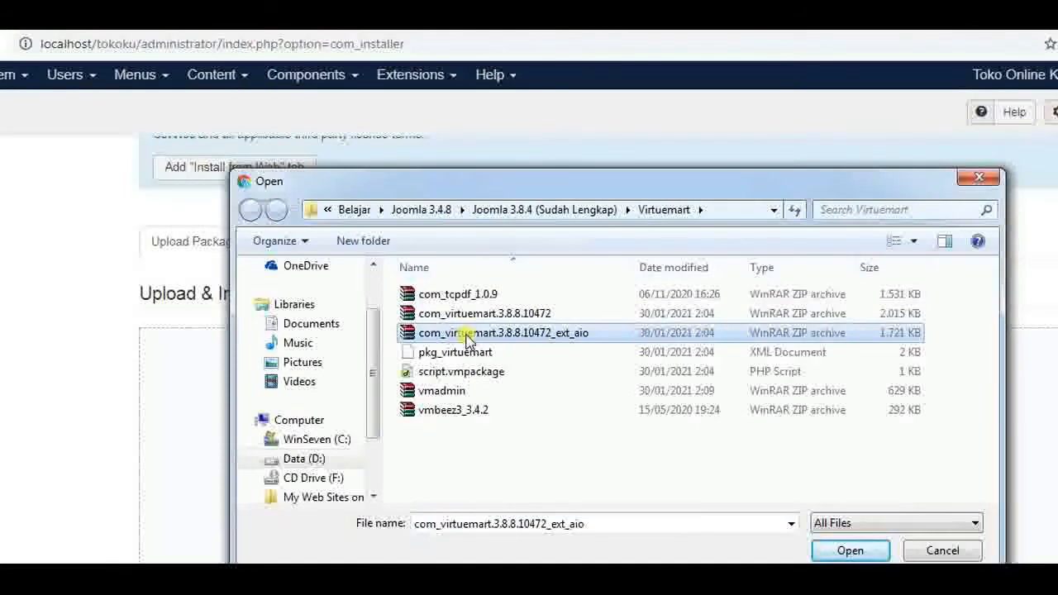
left_click(837, 551)
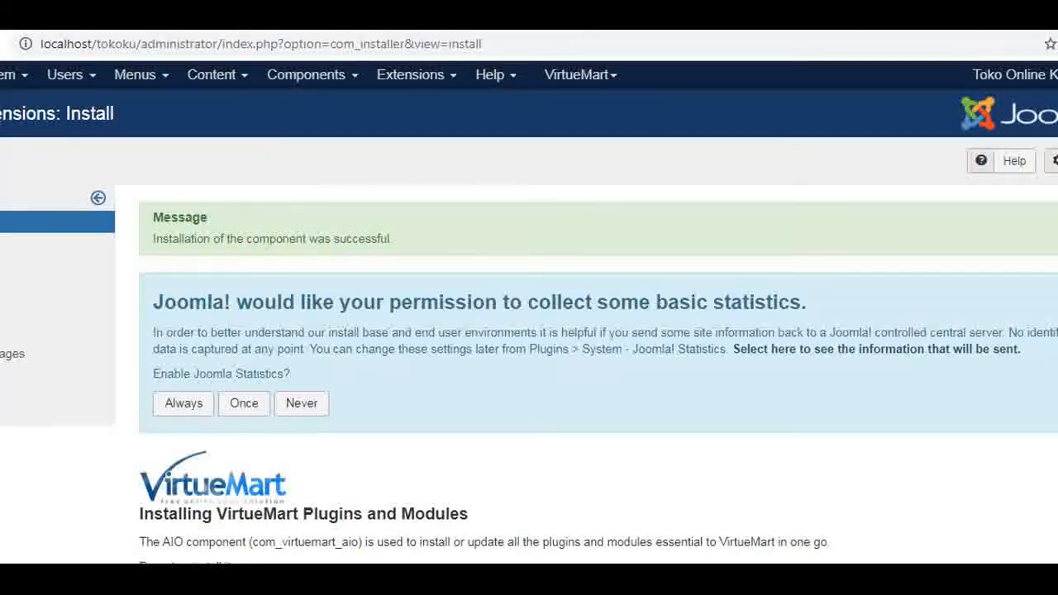
Review the AIO installation report's plugins and modules, and check the list of Joomla components for the VirtueMart entries.
scroll(529, 330, "down", 10)
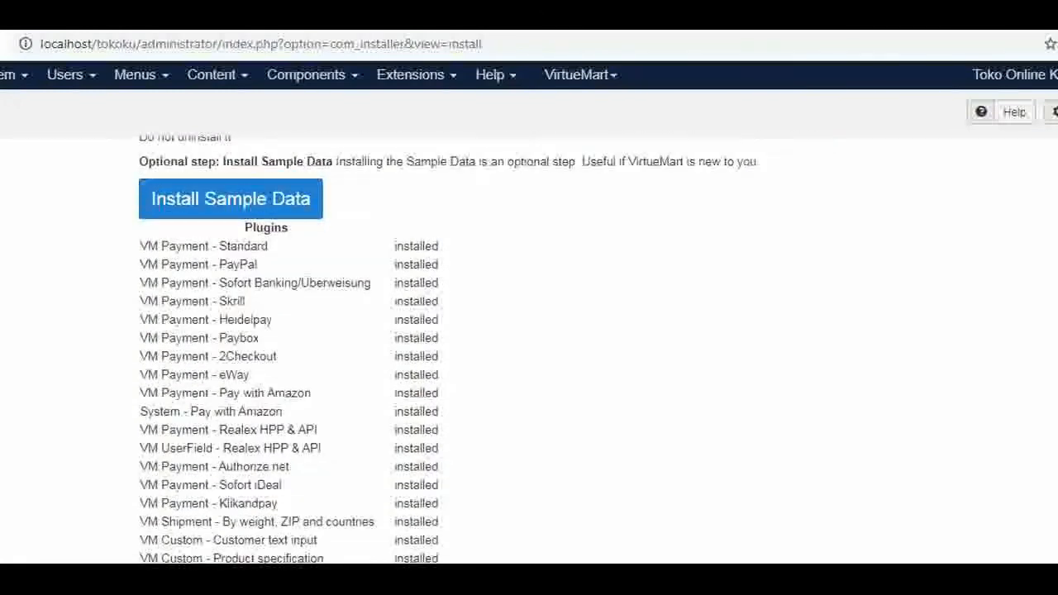
scroll(529, 331, "down", 1)
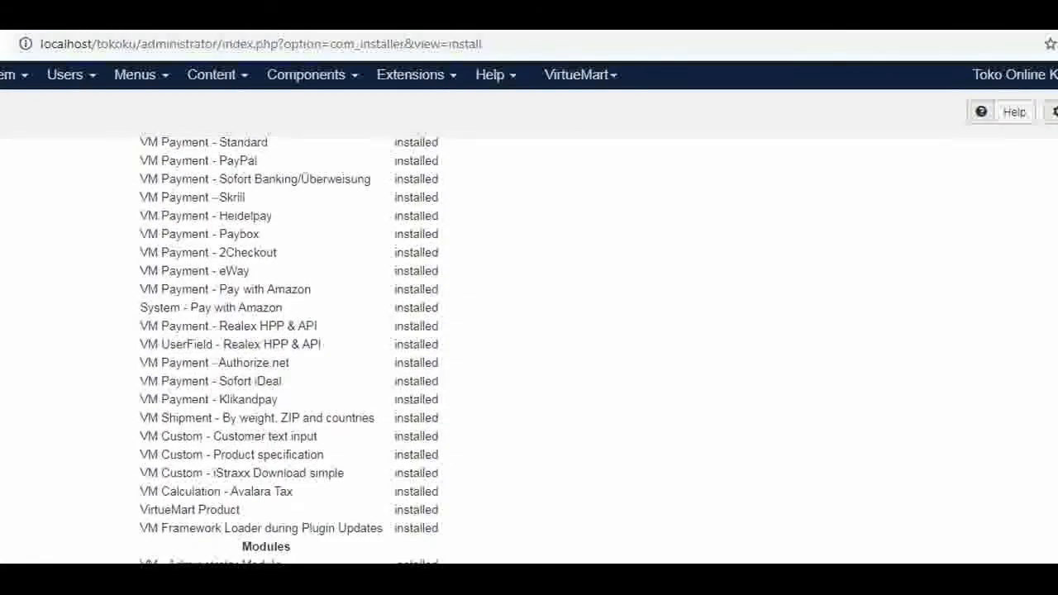
scroll(529, 347, "up", 1)
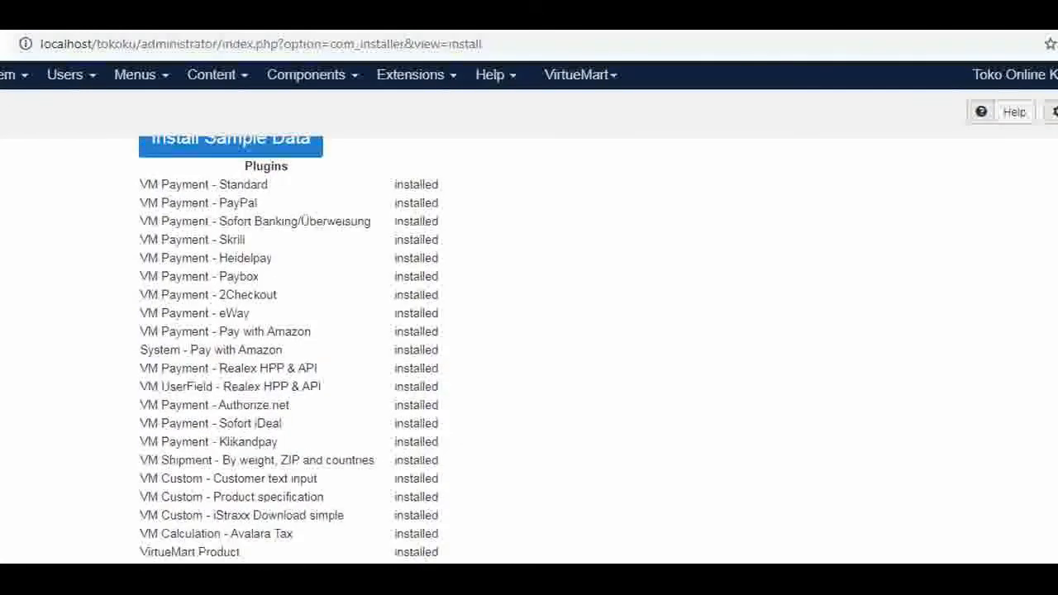
scroll(529, 347, "down", 1)
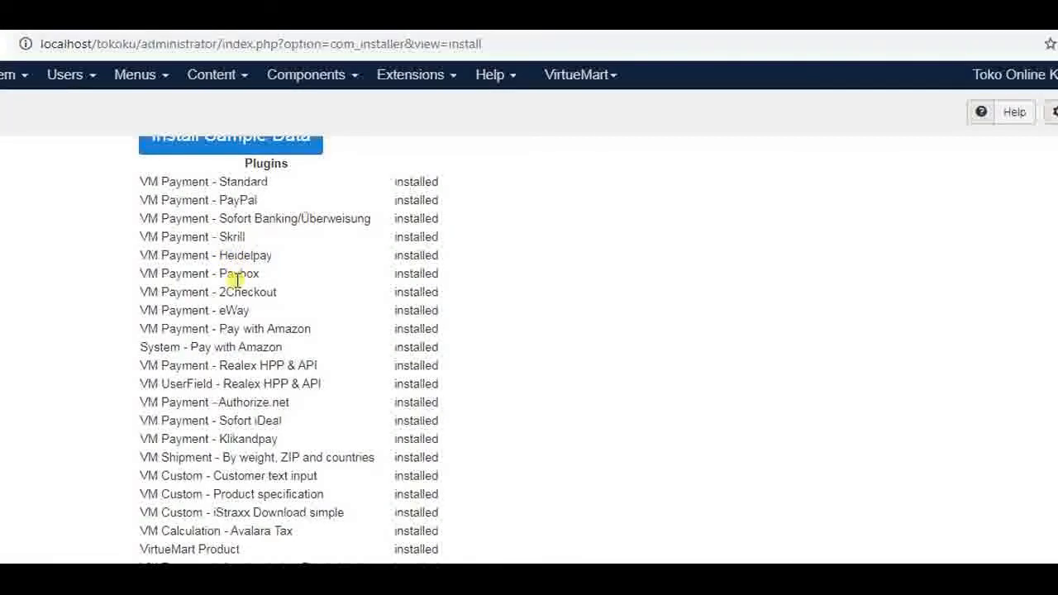
scroll(243, 305, "down", 3)
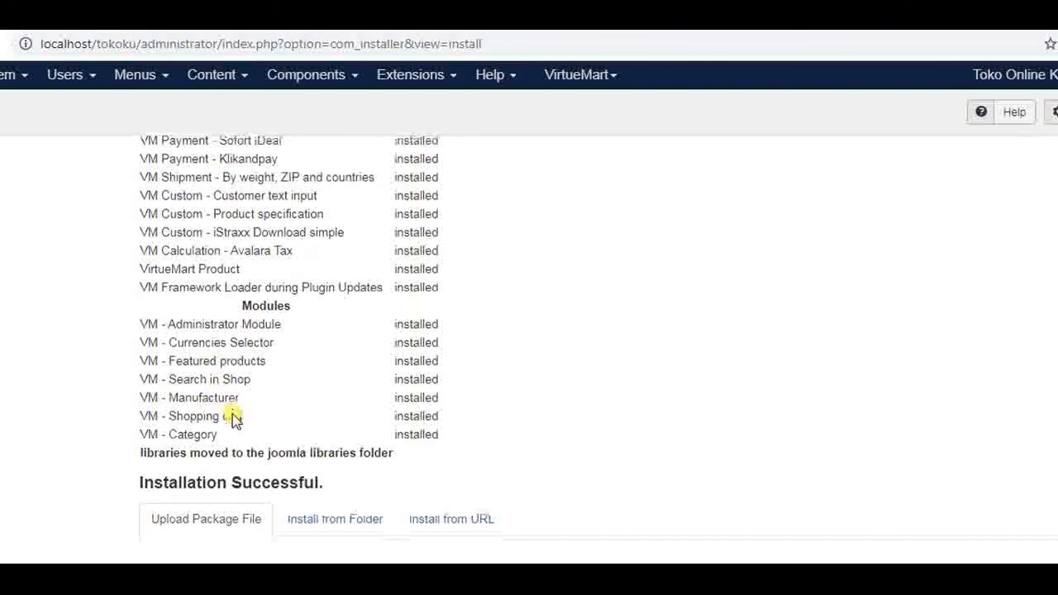
scroll(233, 416, "down", 3)
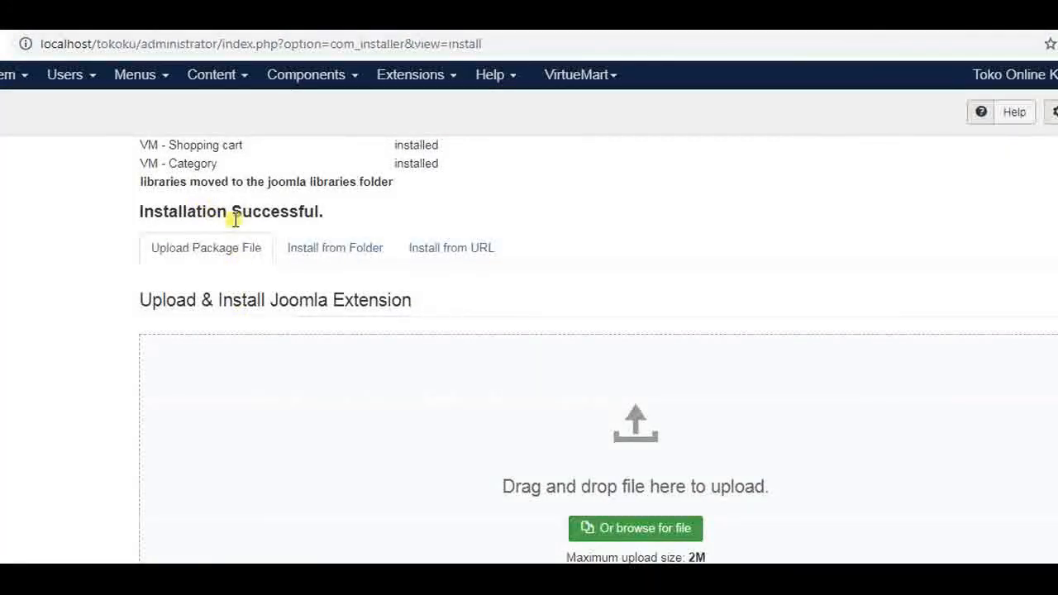
scroll(235, 219, "up", 15)
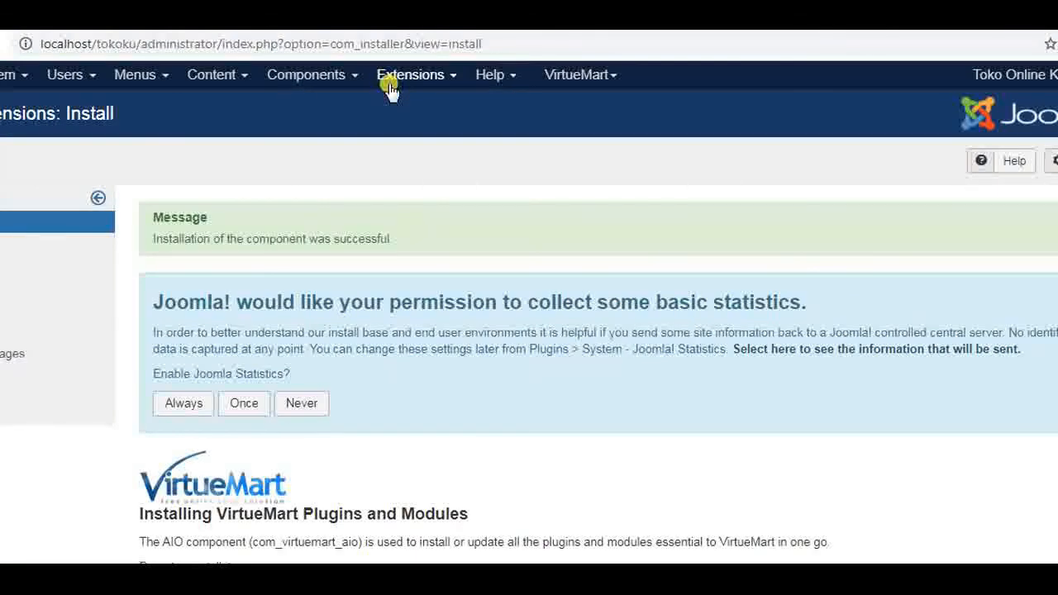
left_click(338, 80)
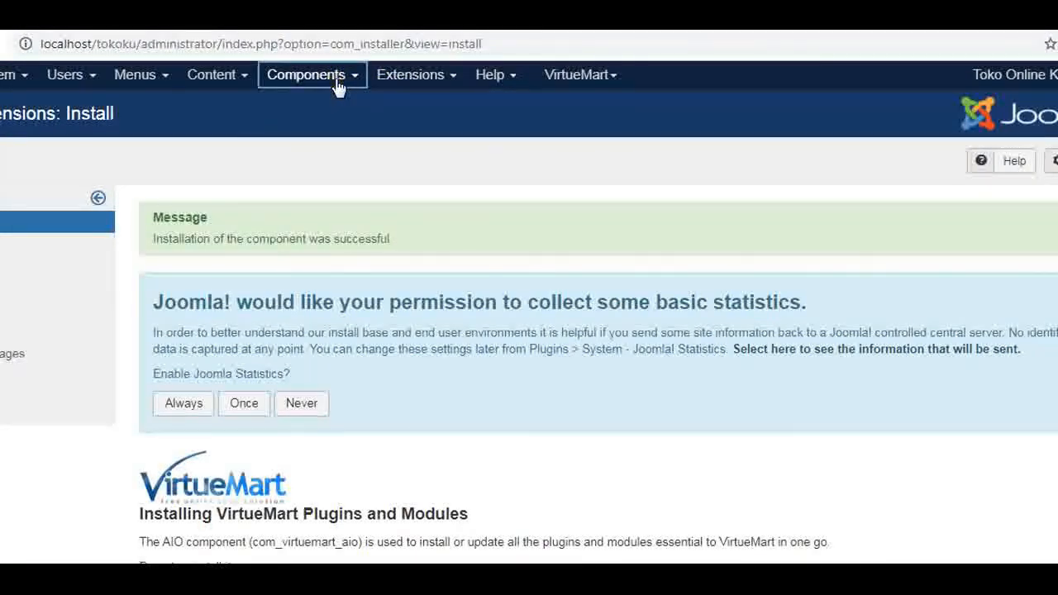
mouse_move(310, 354)
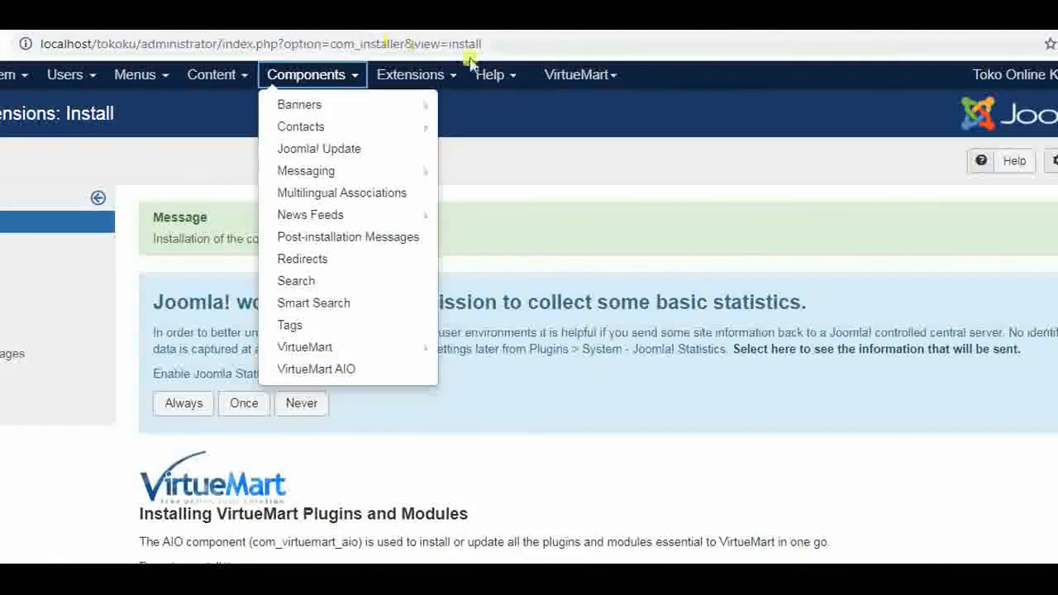
left_click(714, 93)
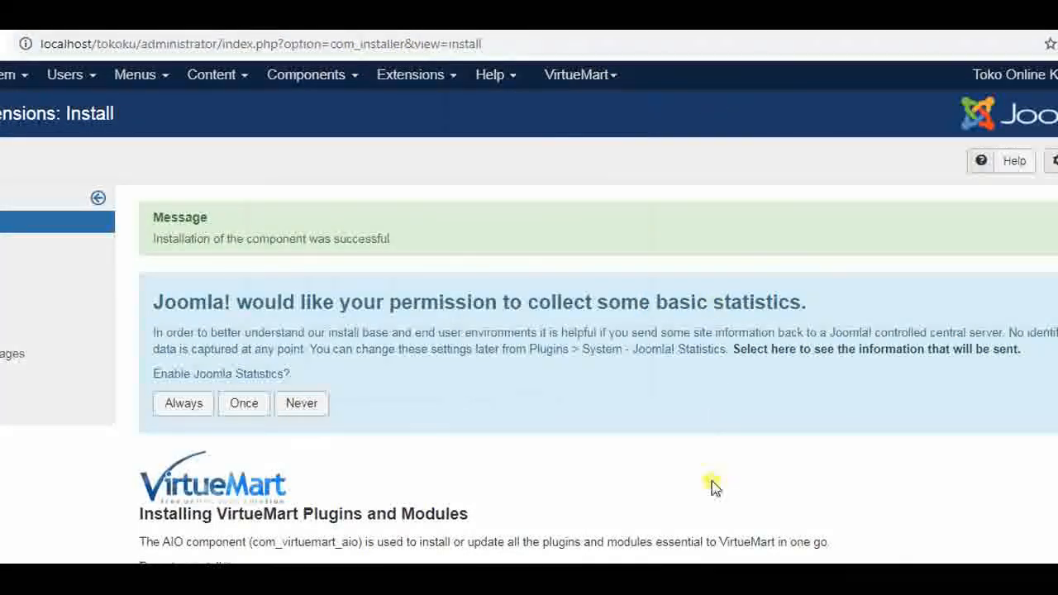